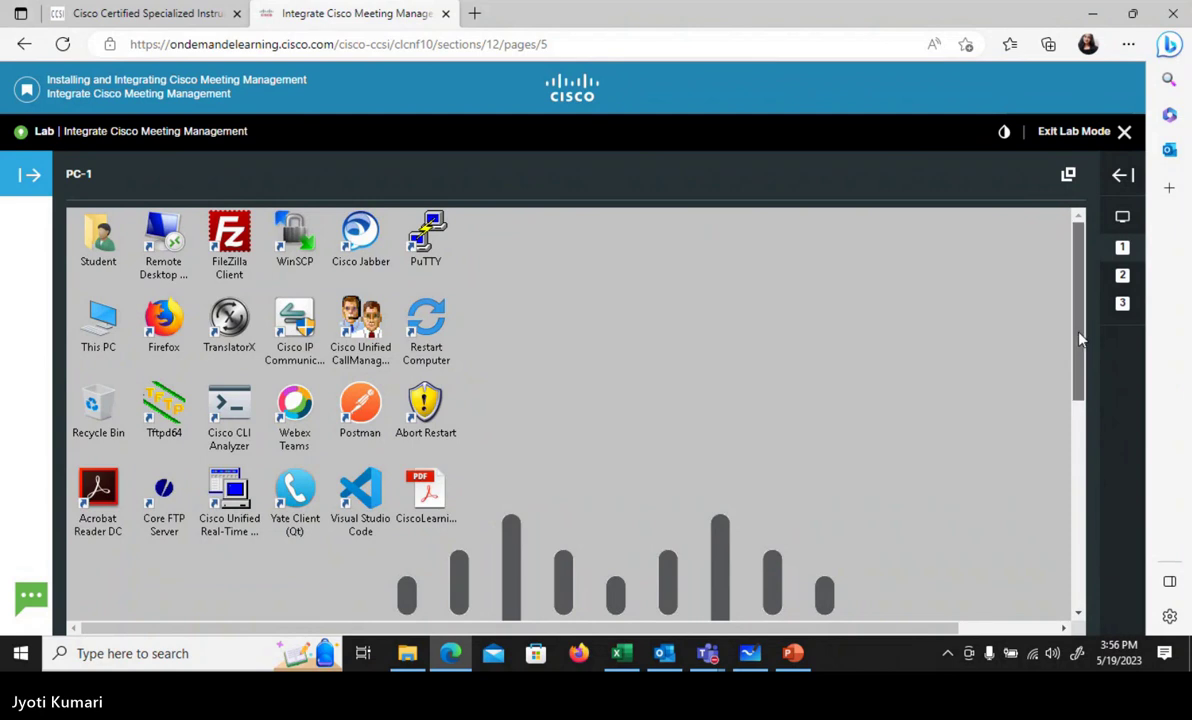
# - Open PuTTY and load the CMS-1 saved session settings
pyautogui.doubleClick(428, 238)
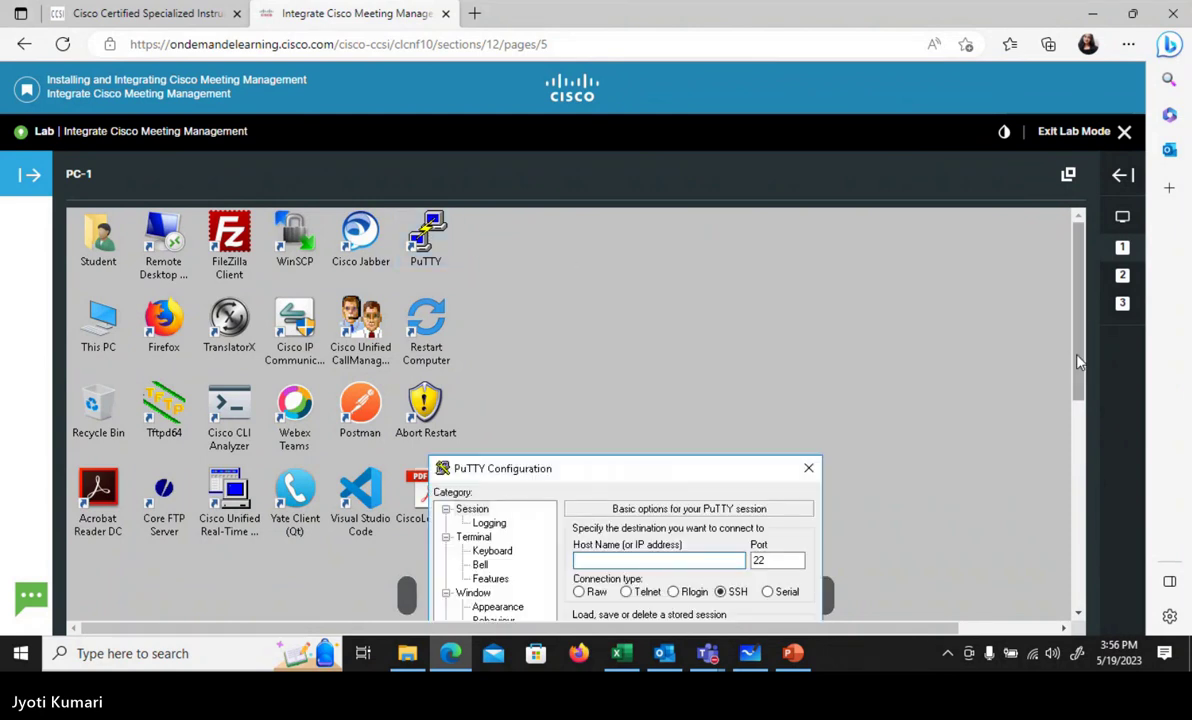
pyautogui.moveTo(1077, 362); pyautogui.dragTo(1090, 444)
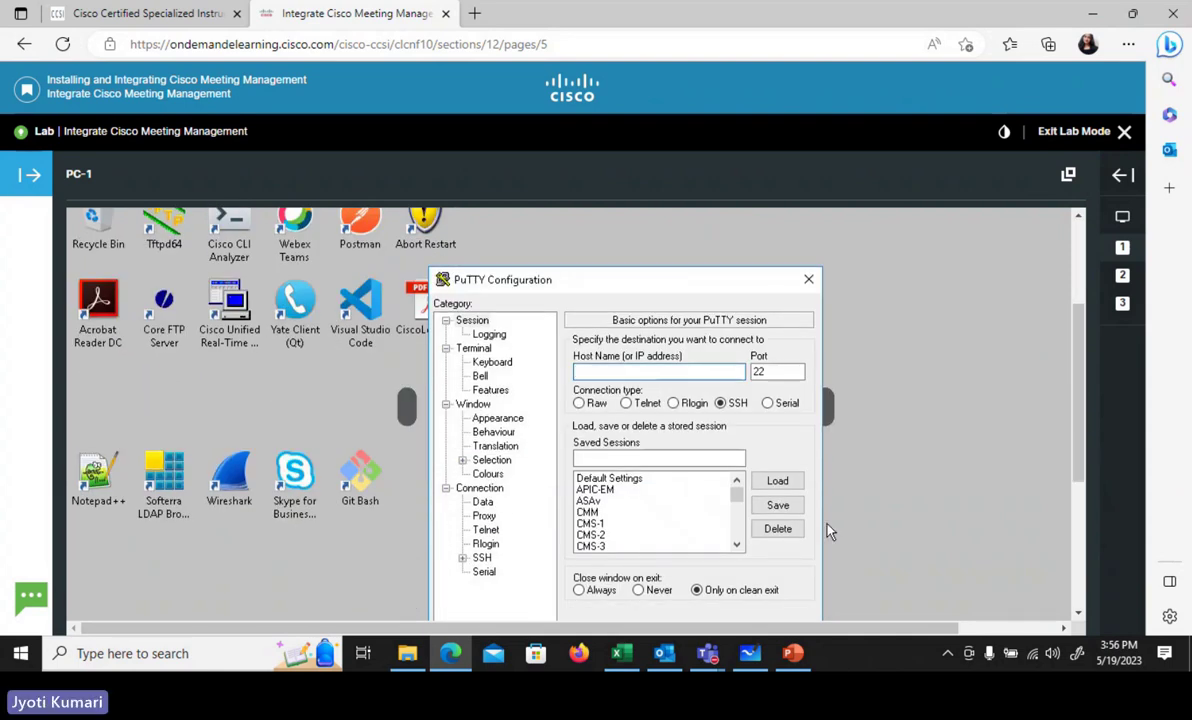
pyautogui.click(600, 524)
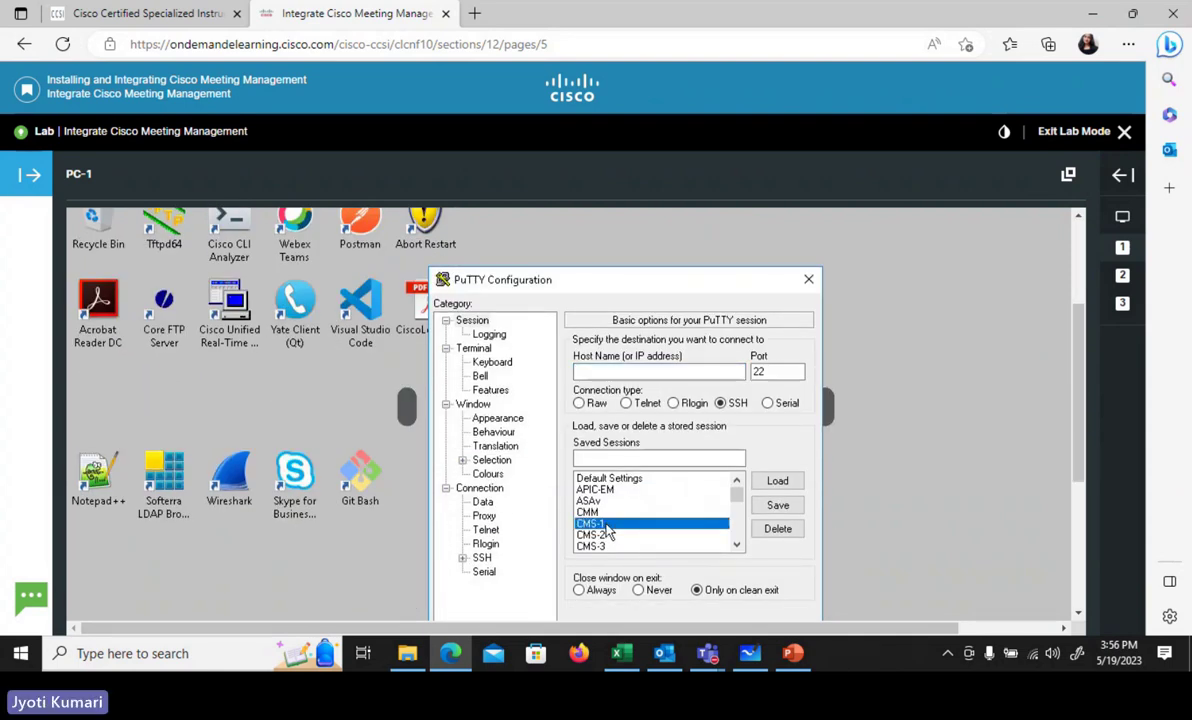
pyautogui.click(778, 507)
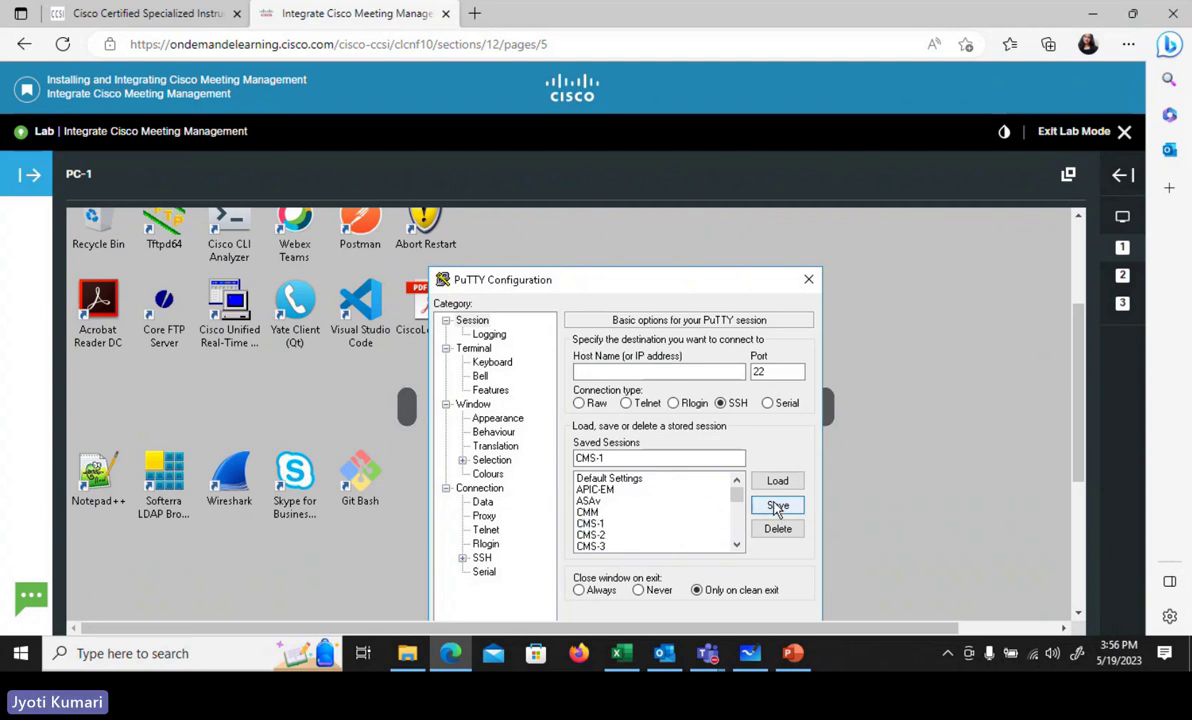
pyautogui.click(655, 524)
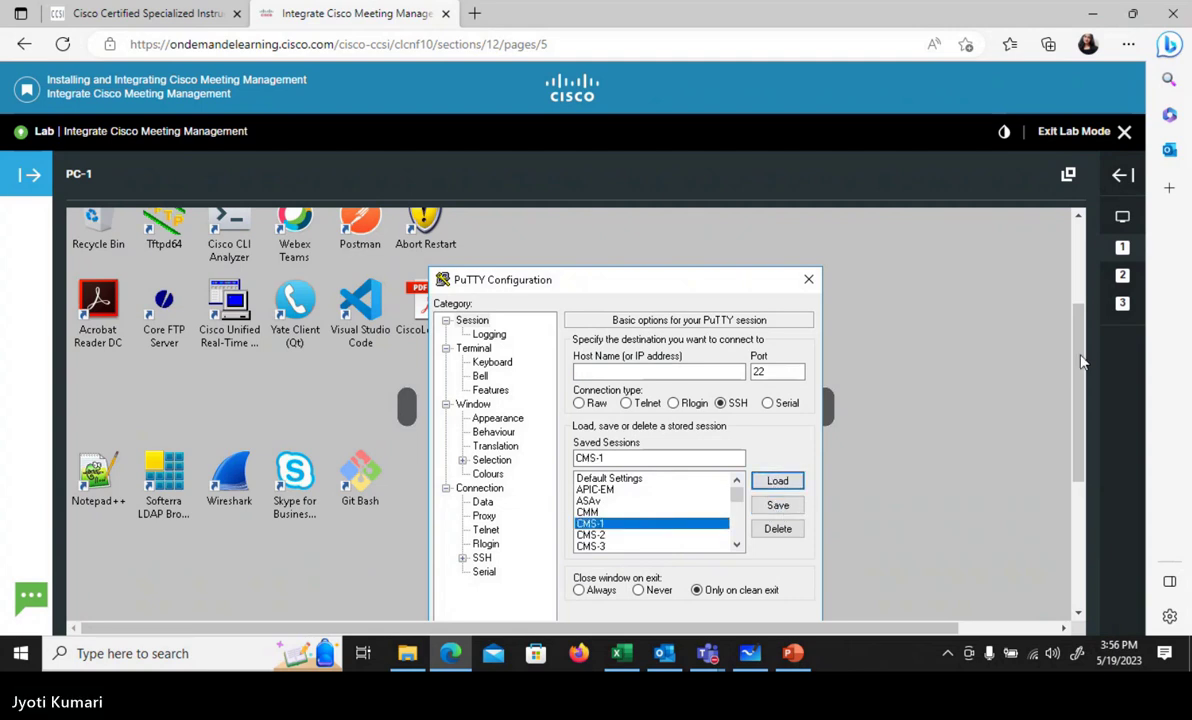
pyautogui.moveTo(1087, 360); pyautogui.dragTo(1088, 378)
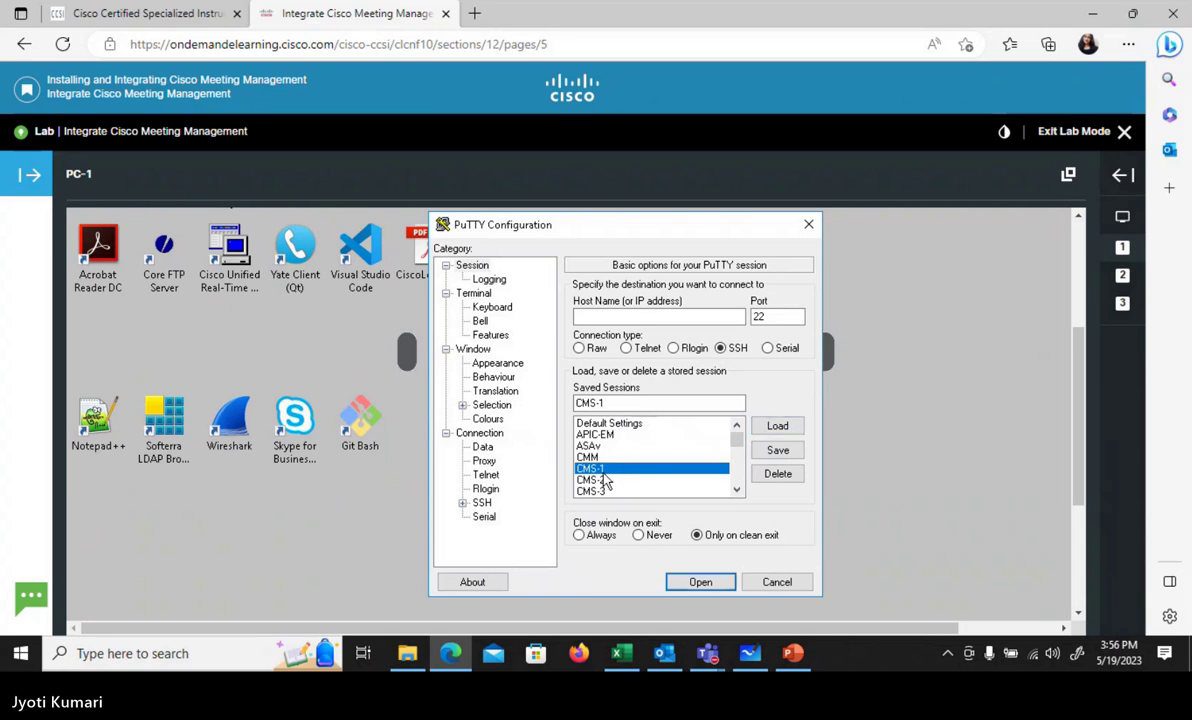
pyautogui.click(779, 429)
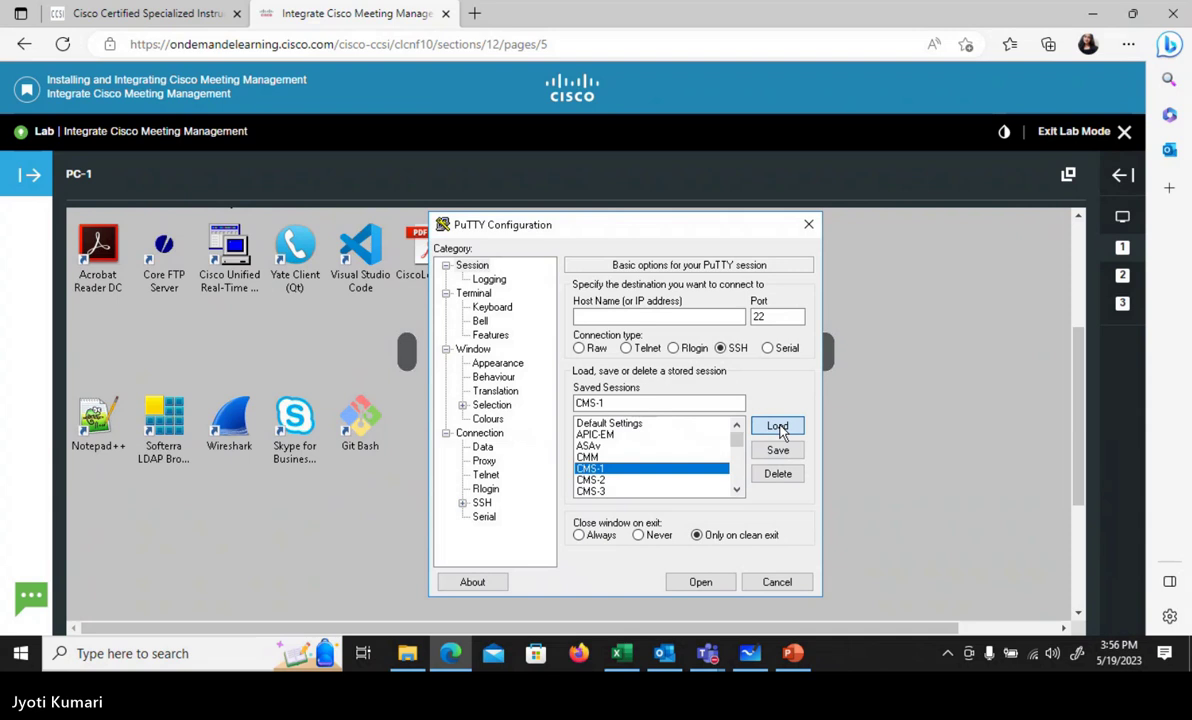
# - Check the server address in the Job Aid, then connect to 10.1.5.31 over SSH
pyautogui.click(1122, 175)
pyautogui.click(1035, 435)
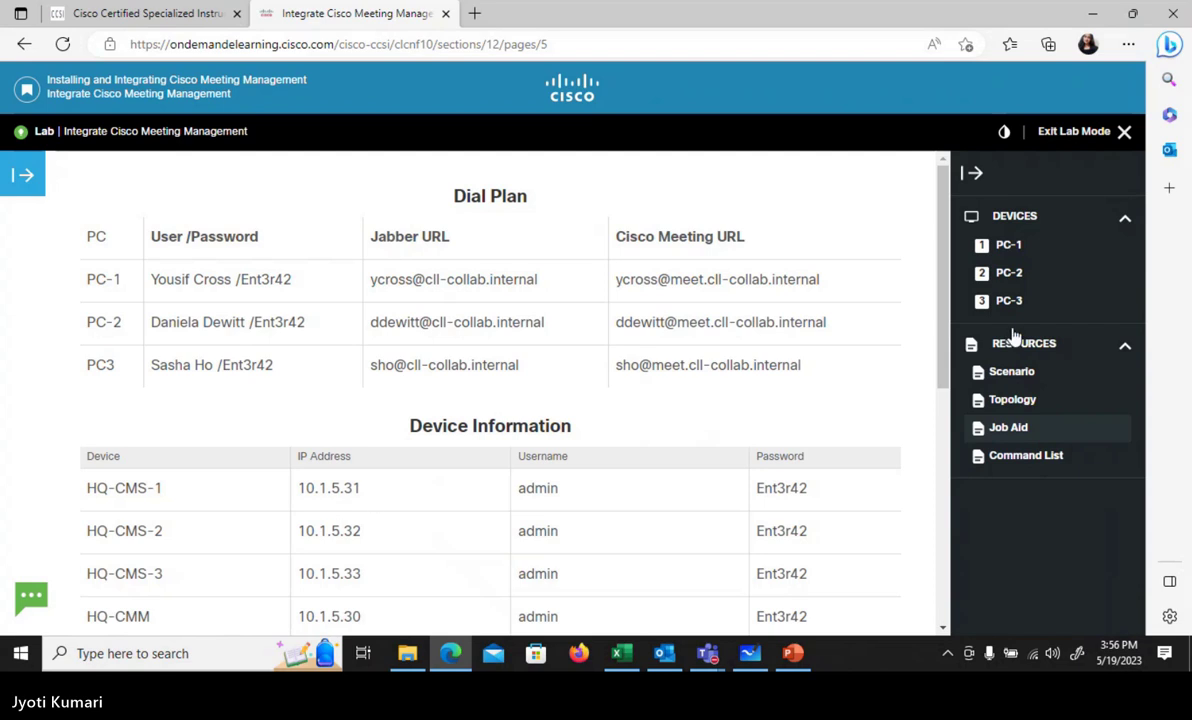
pyautogui.click(1005, 247)
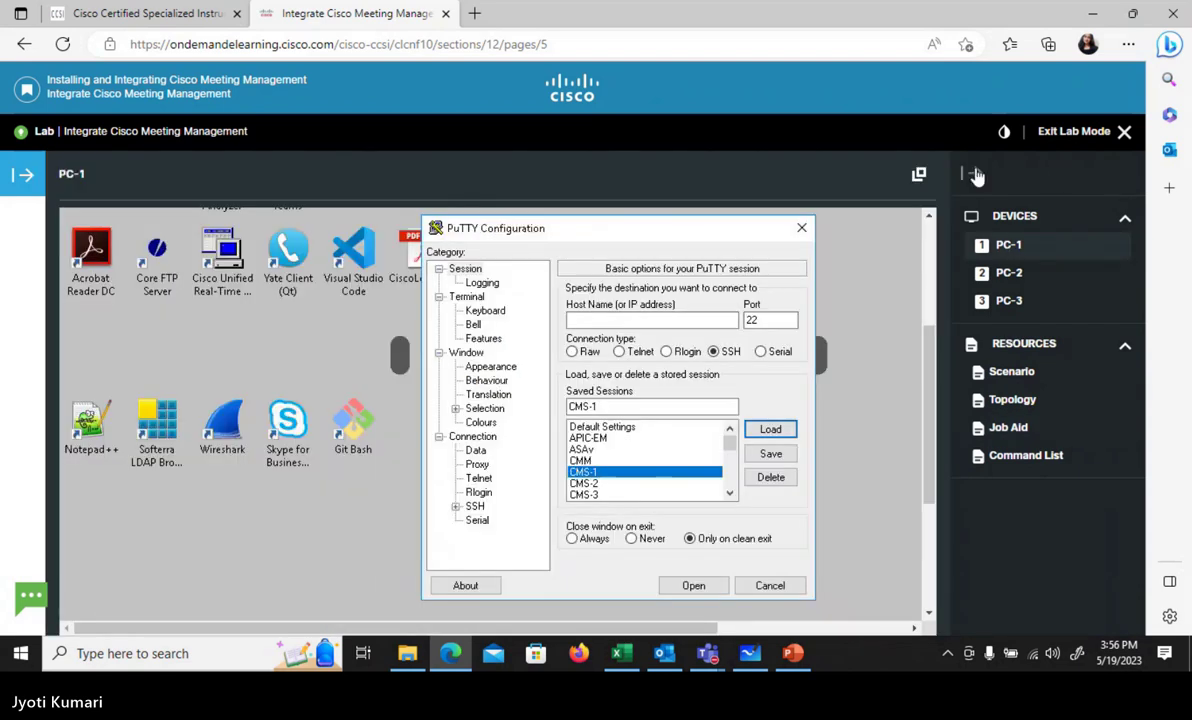
pyautogui.click(973, 174)
pyautogui.click(701, 320)
pyautogui.write('10.1.5.31')
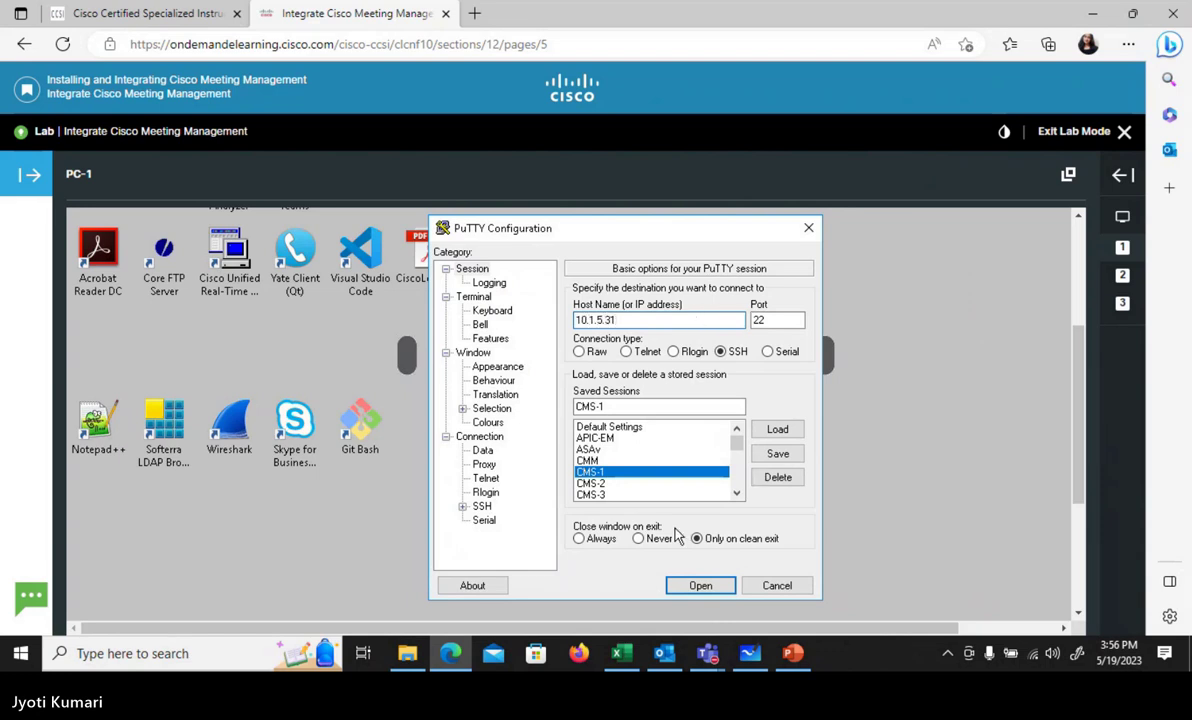
pyautogui.click(690, 586)
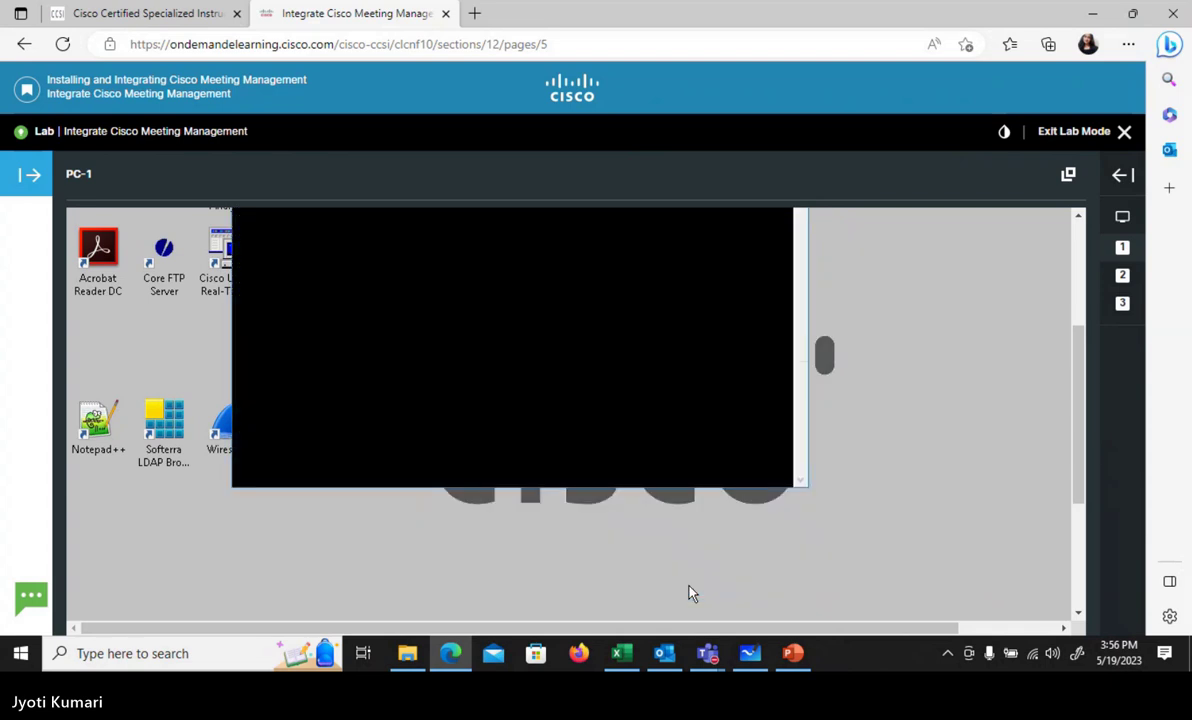
# - Log in with the admin username and its password to reach the cms-1> prompt
pyautogui.moveTo(1080, 407); pyautogui.dragTo(1065, 318)
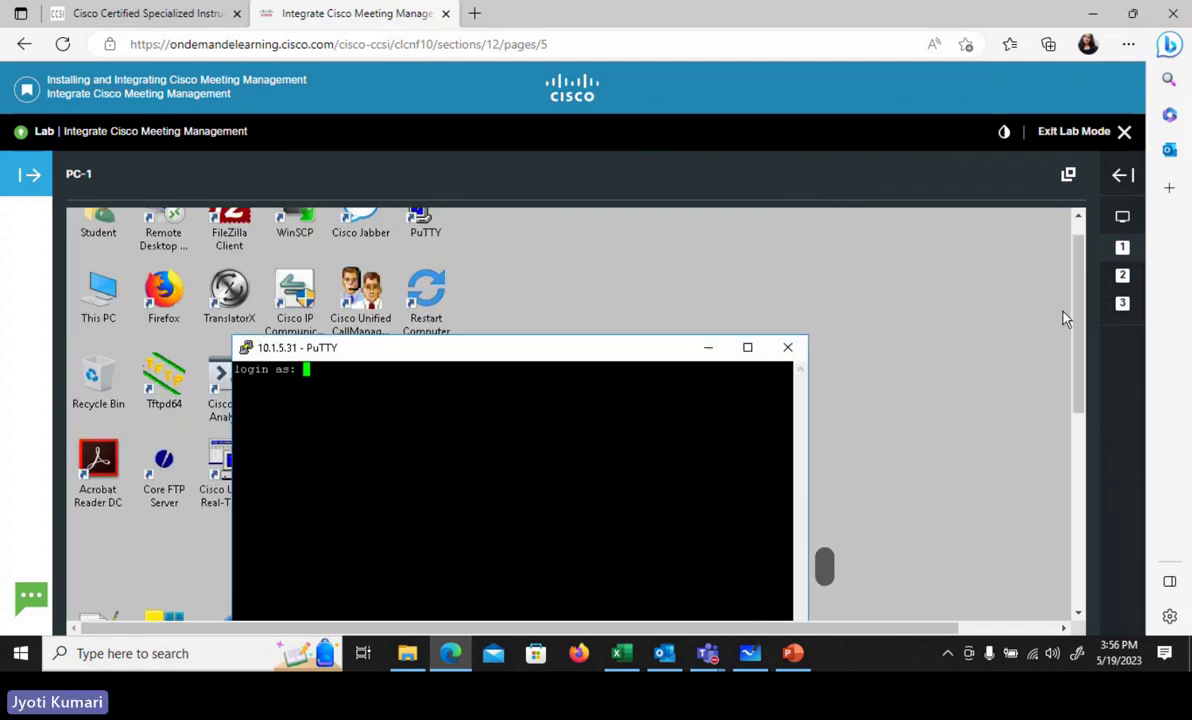
pyautogui.write('admin')
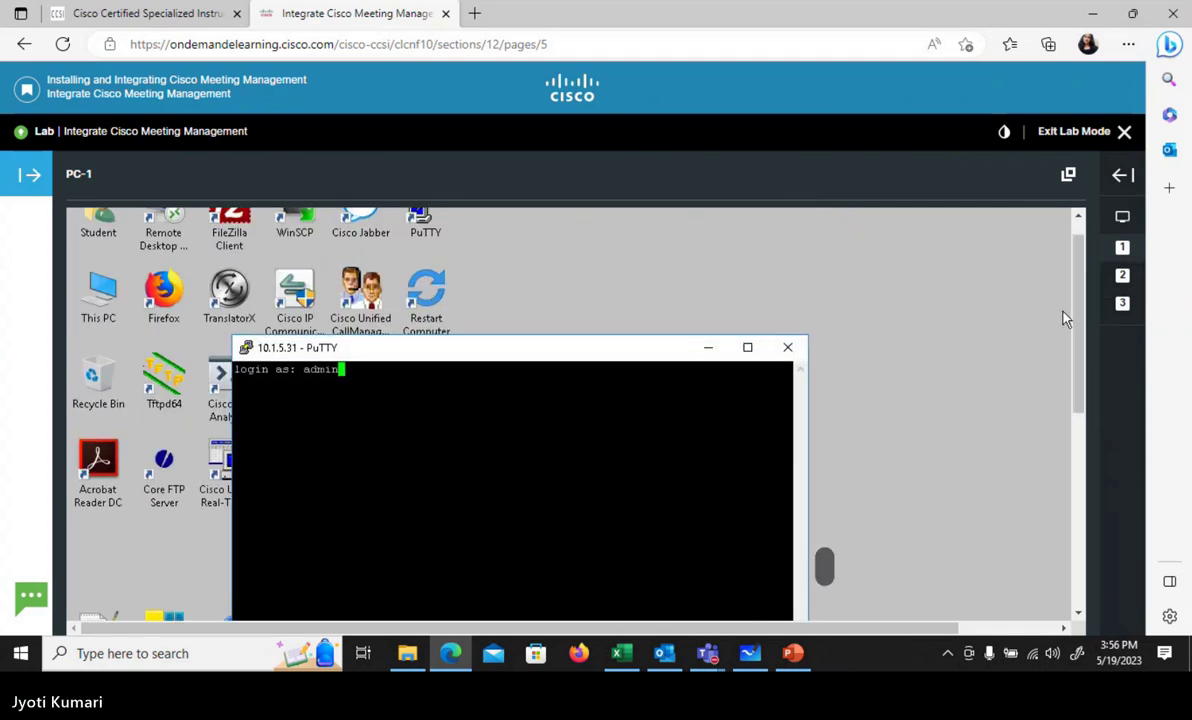
pyautogui.press('Return')
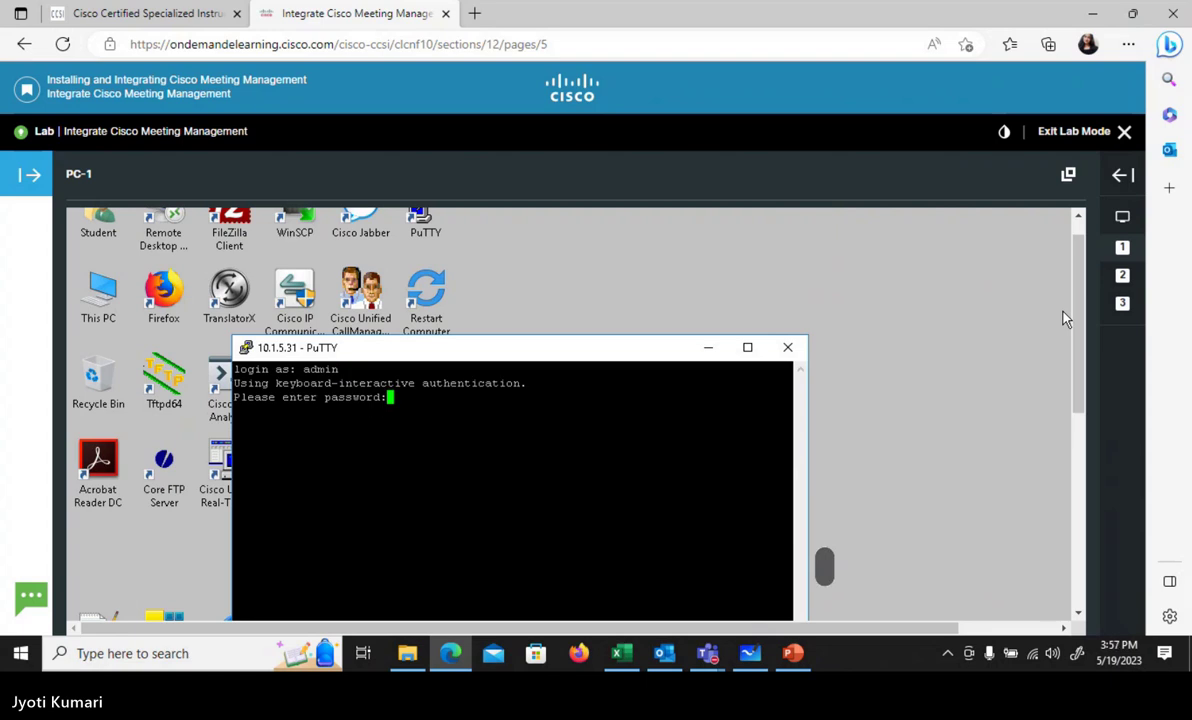
pyautogui.press('Return')
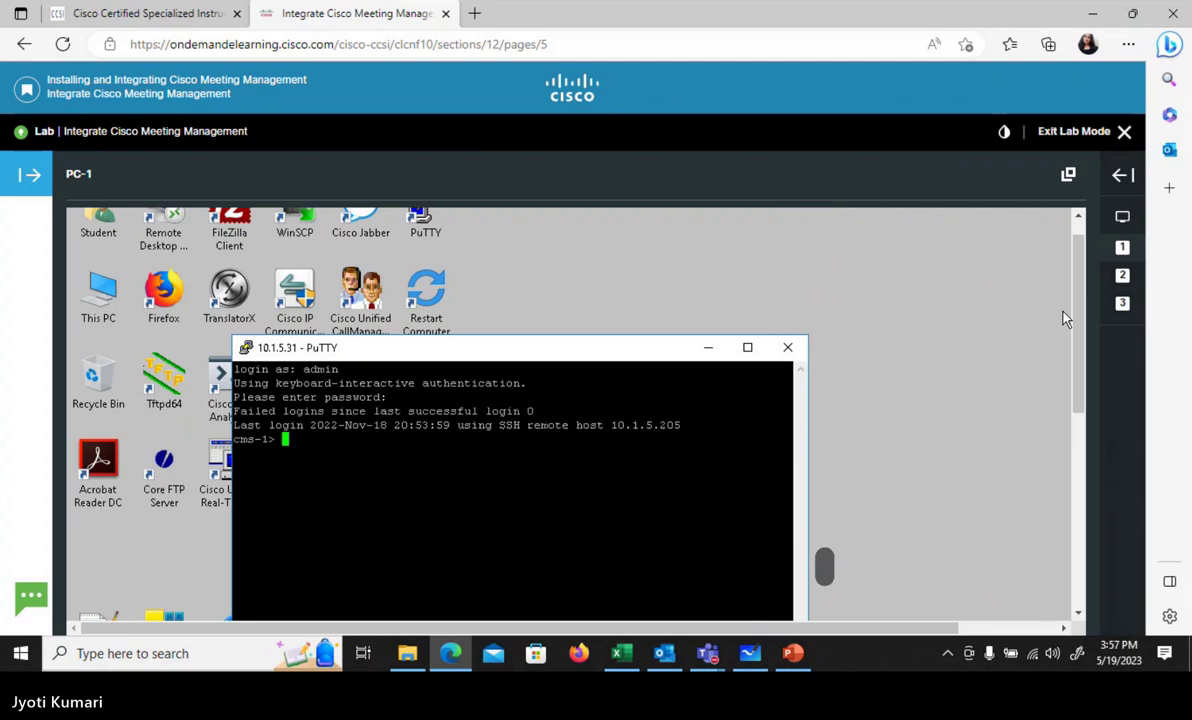
pyautogui.moveTo(1080, 288); pyautogui.dragTo(1080, 318)
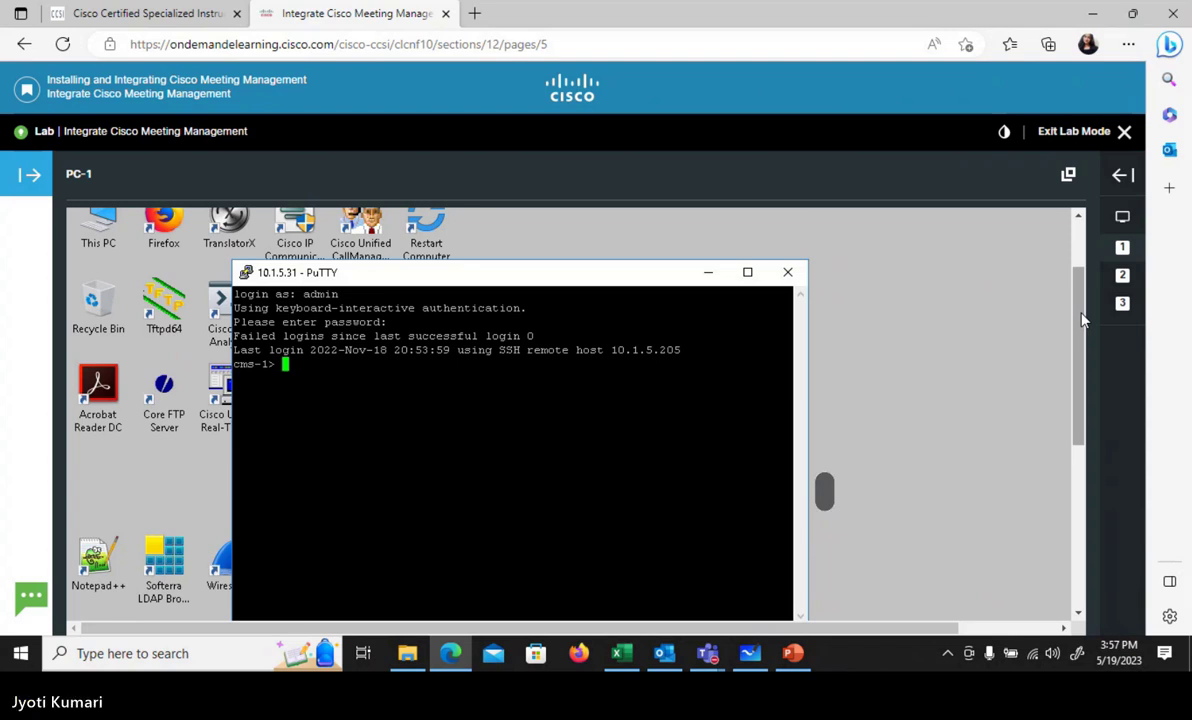
# - Run 'user add cmm api' and enter the new password twice to create the cmm user
pyautogui.write('cmm')
pyautogui.press('BackSpace')
pyautogui.press('BackSpace')
pyautogui.press('BackSpace')
pyautogui.write('use')
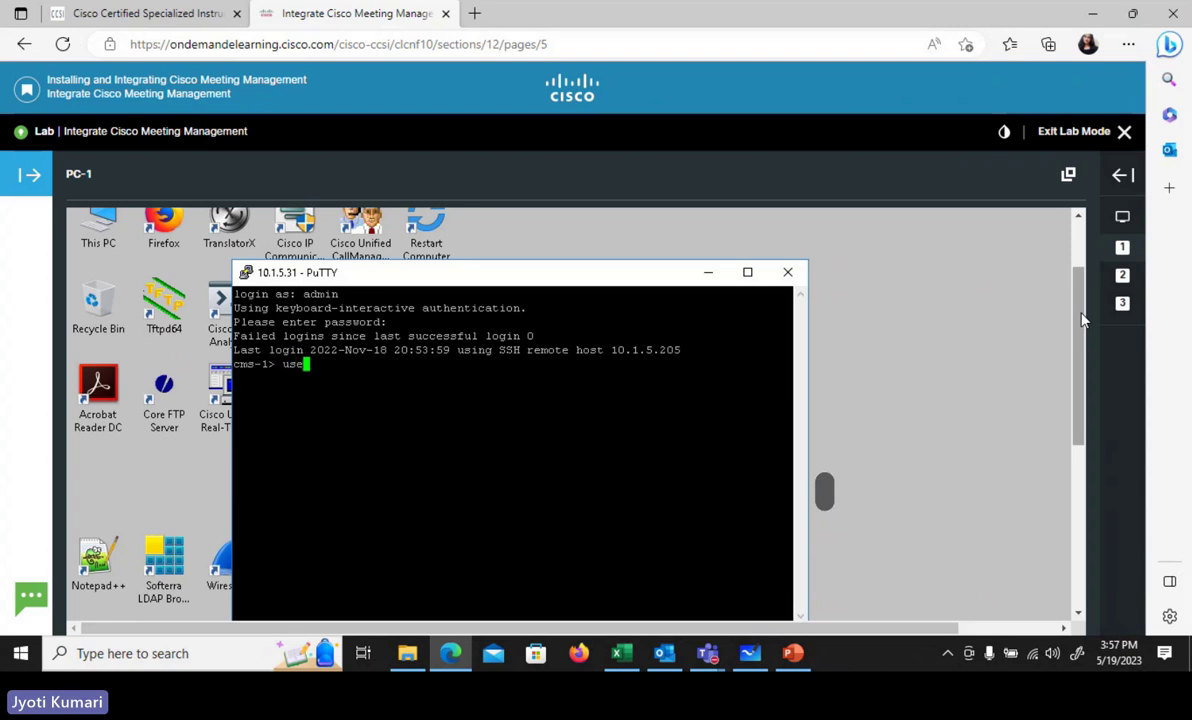
pyautogui.write('r add cmm')
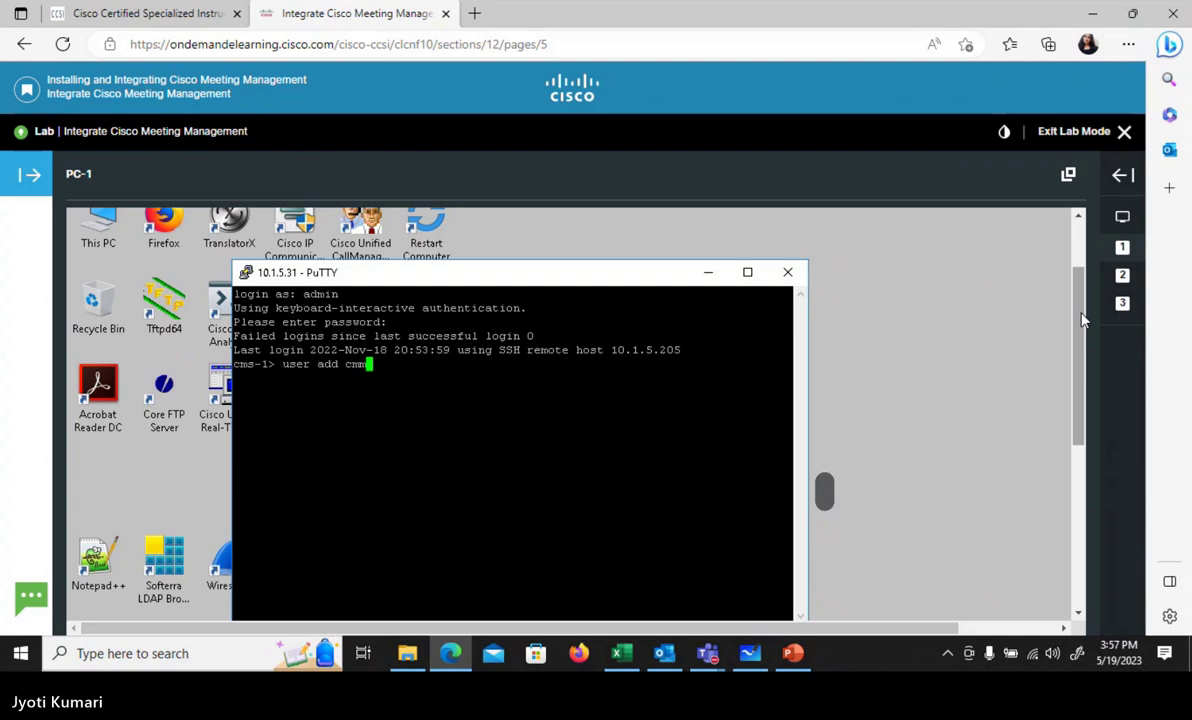
pyautogui.write(' api')
pyautogui.press('Return')
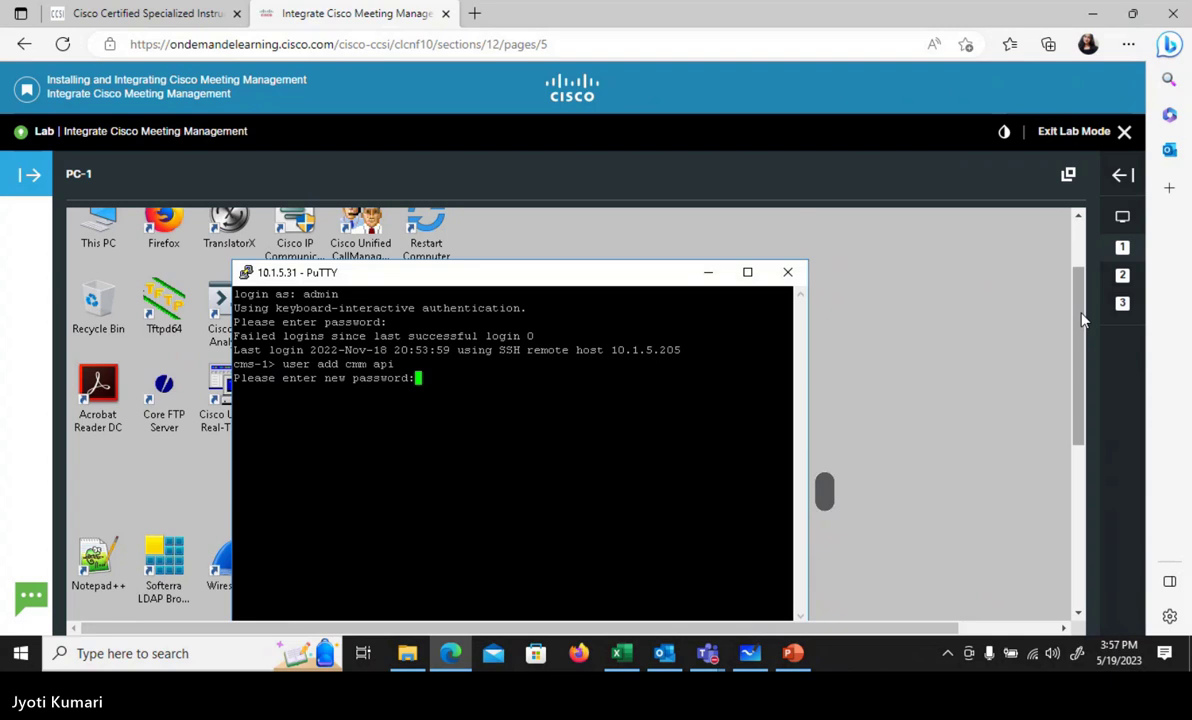
pyautogui.press('Return')
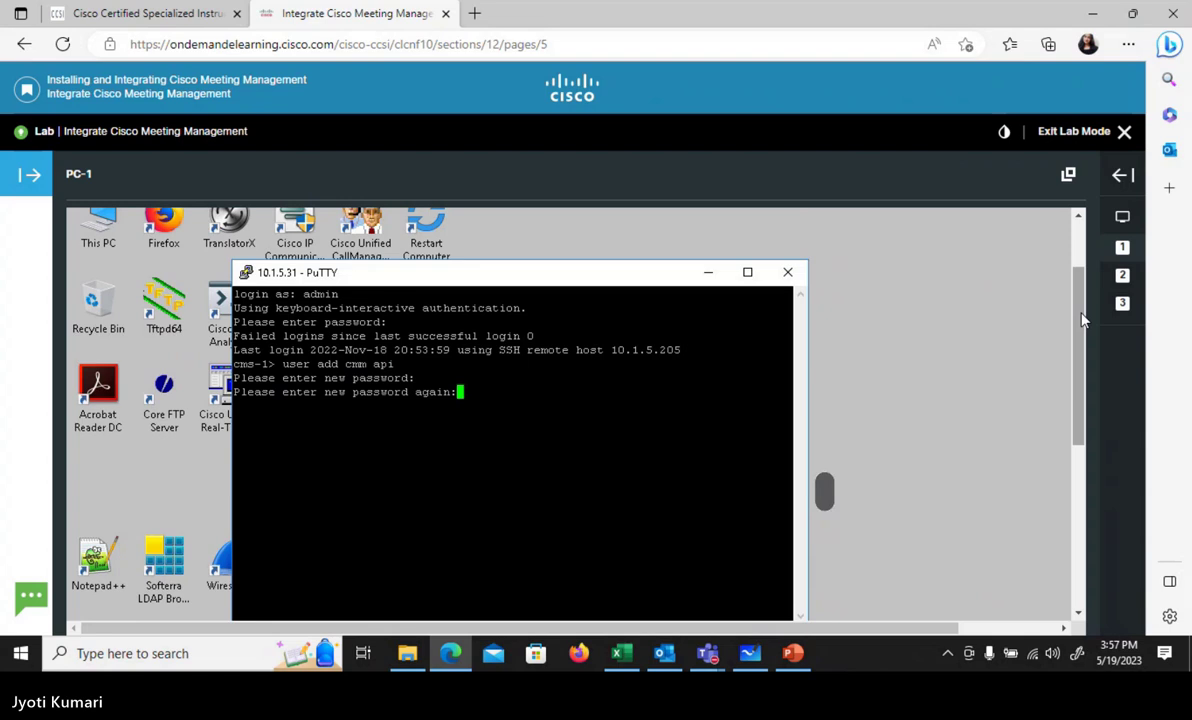
pyautogui.press('Return')
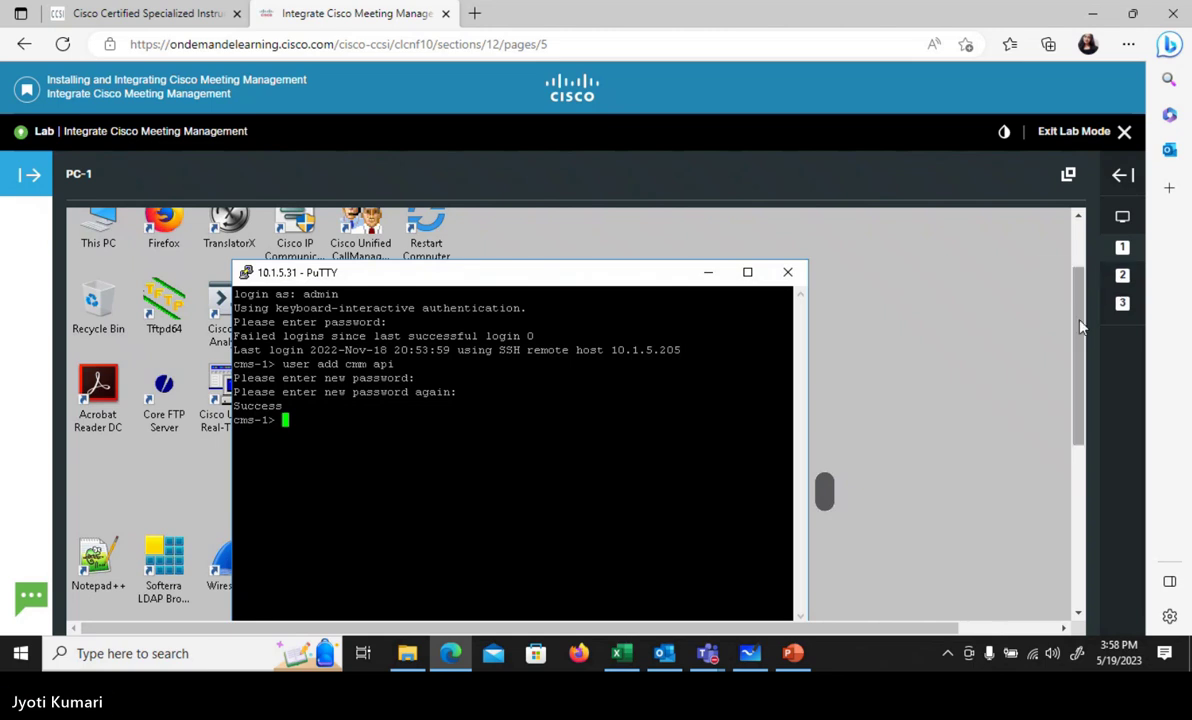
# - Look up the address in the Job Aid and browse to 10.1.5.30 in Firefox
pyautogui.scroll(-5, 1006, 340)
pyautogui.scroll(8, 1009, 434)
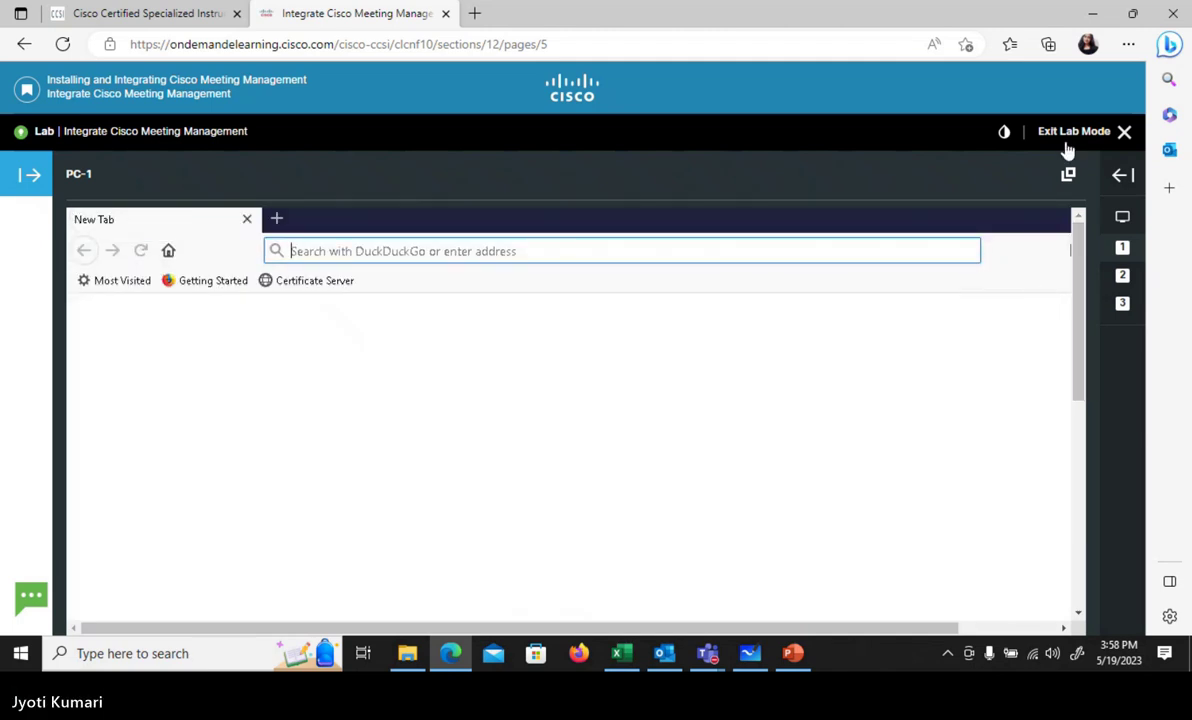
pyautogui.click(1122, 178)
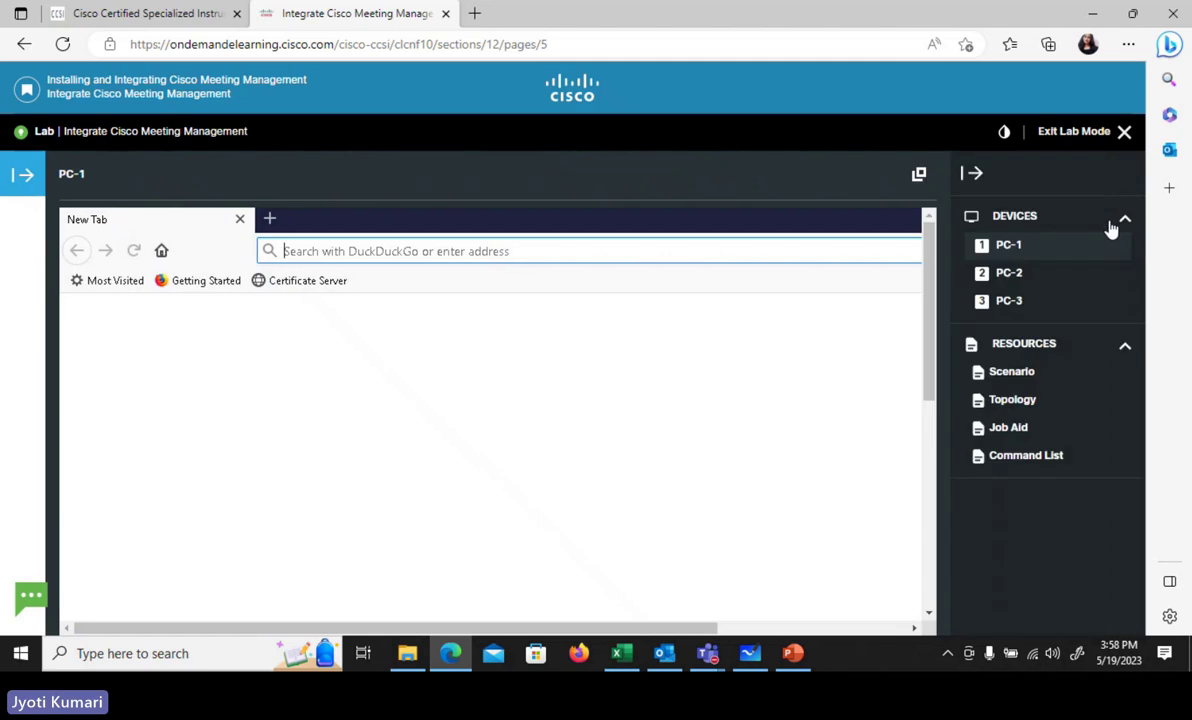
pyautogui.click(1040, 432)
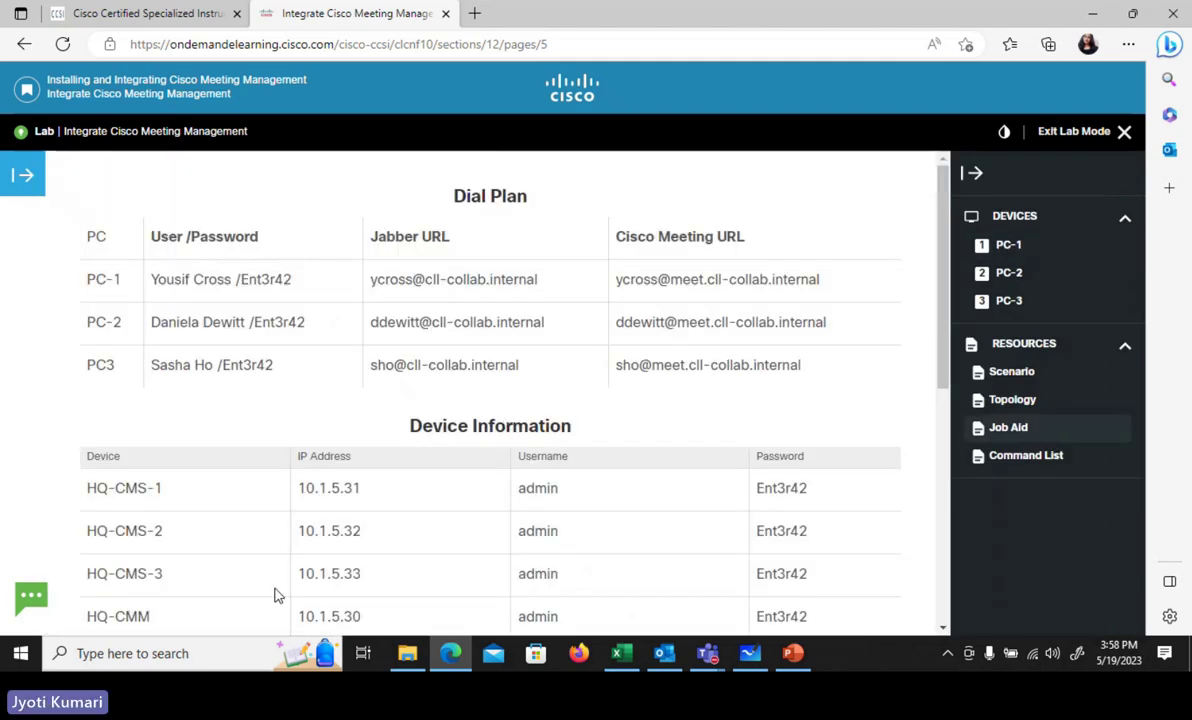
pyautogui.click(1042, 249)
pyautogui.click(972, 174)
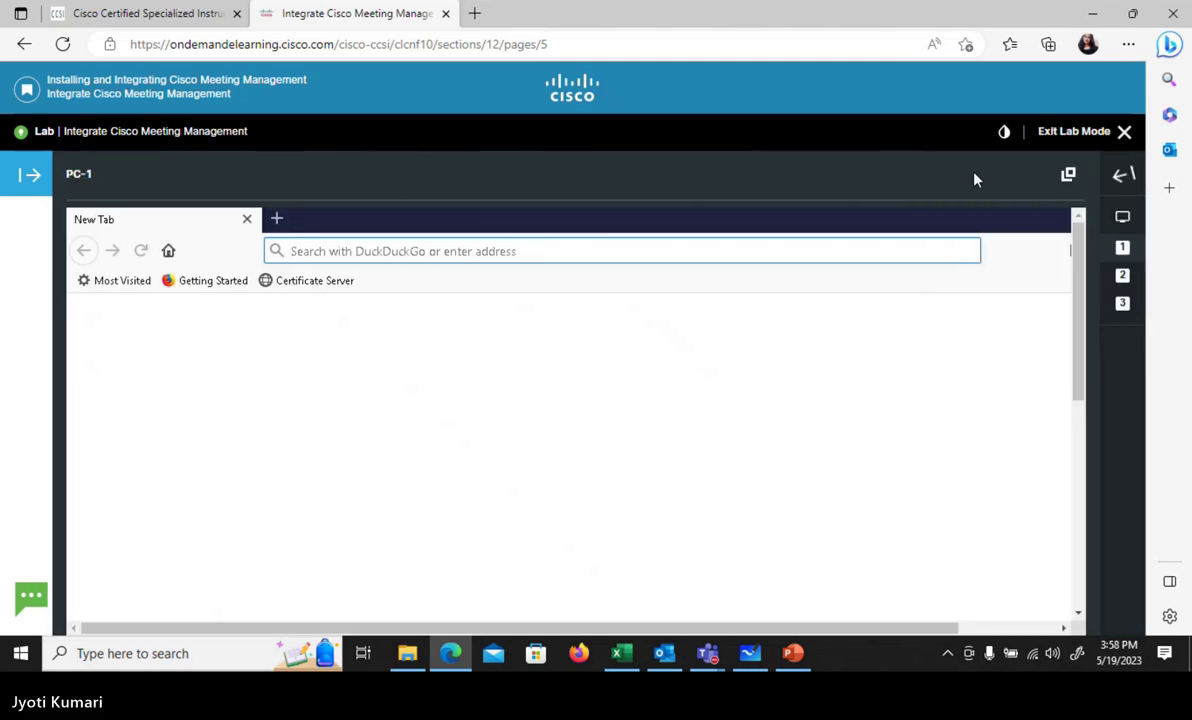
pyautogui.write('10.')
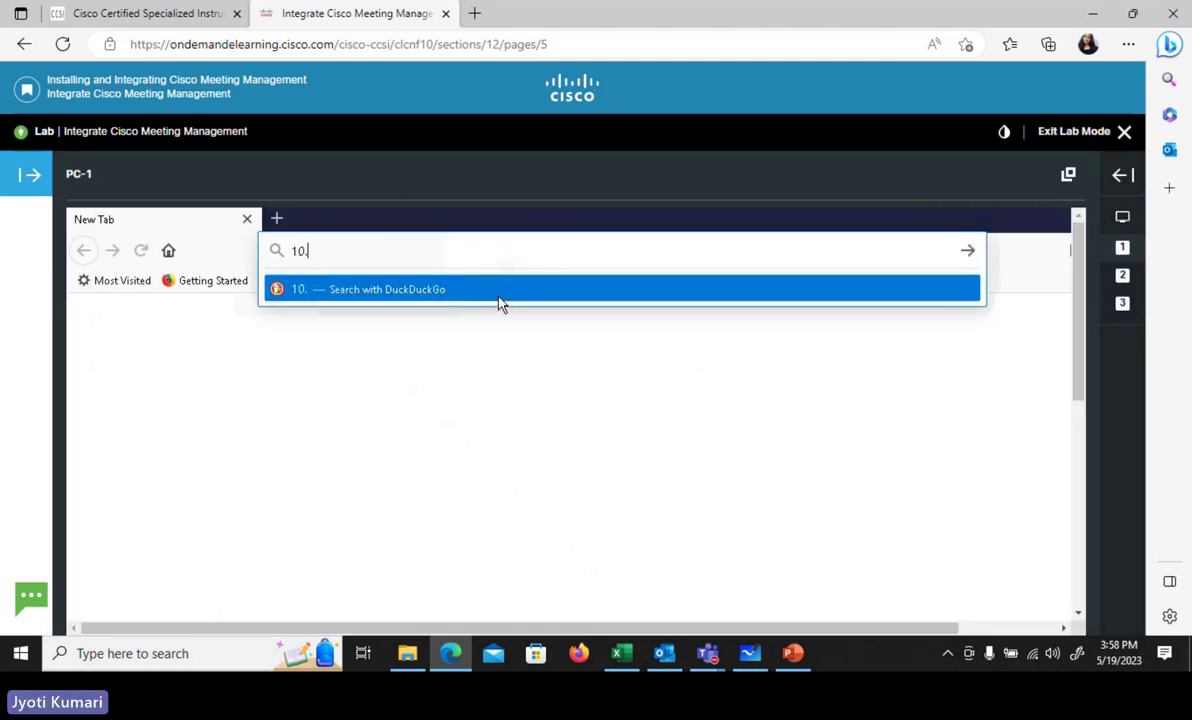
pyautogui.write('1')
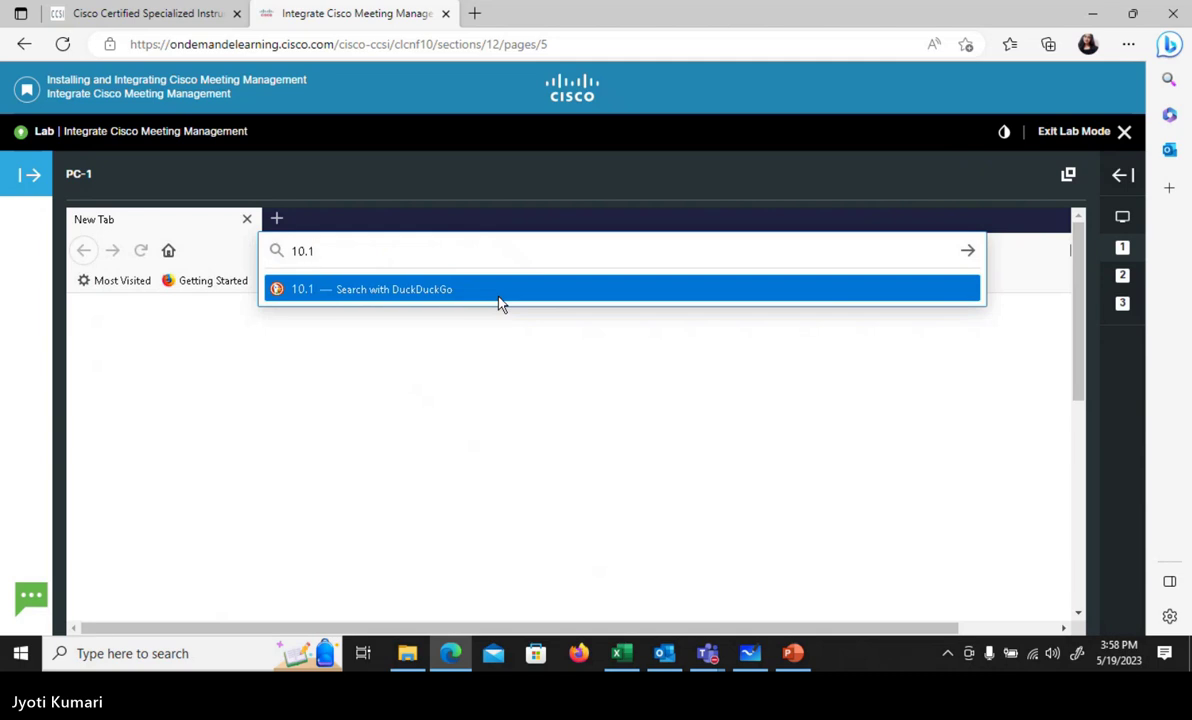
pyautogui.write('.5.')
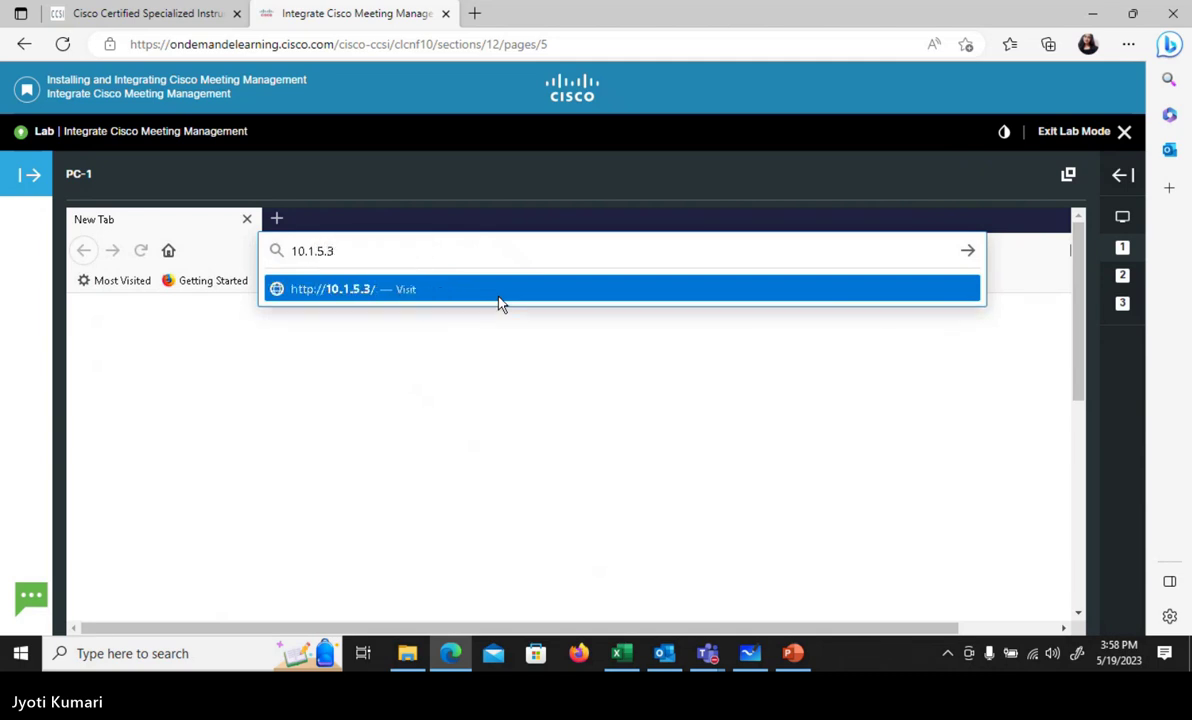
pyautogui.write('0')
pyautogui.press('BackSpace')
pyautogui.write('30')
pyautogui.press('Return')
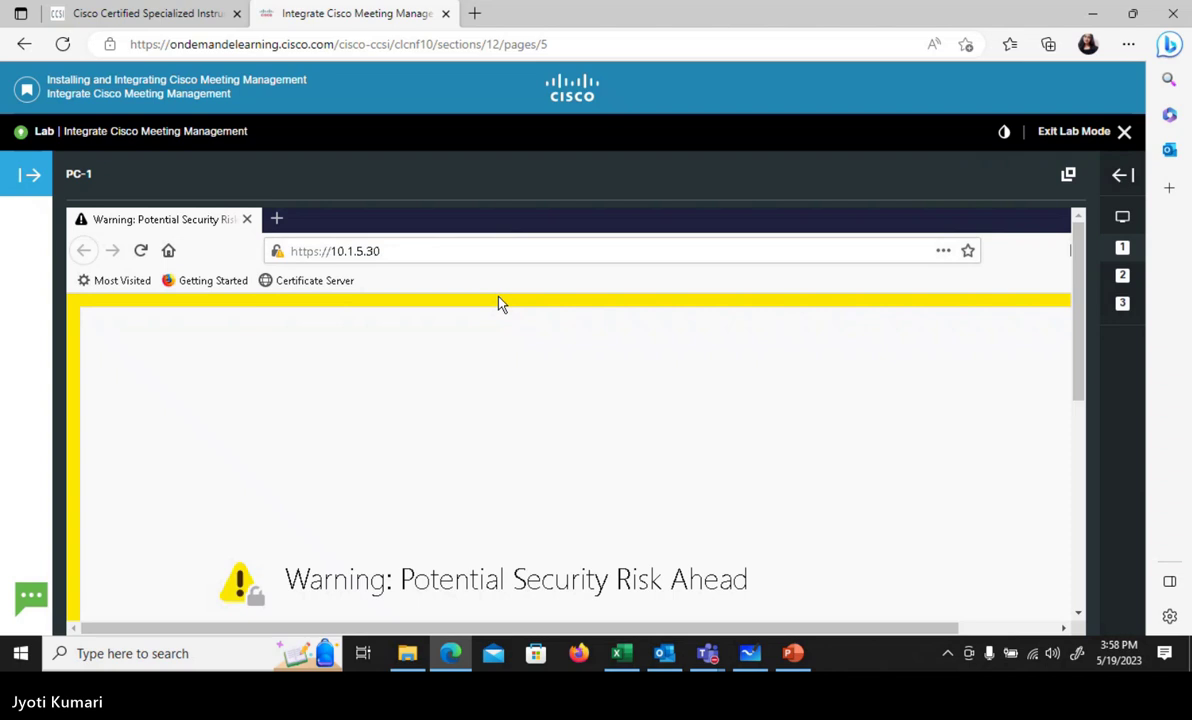
# - Accept the untrusted-certificate risk under Advanced to load the Meeting Management sign-in page
pyautogui.scroll(-5, 1010, 410)
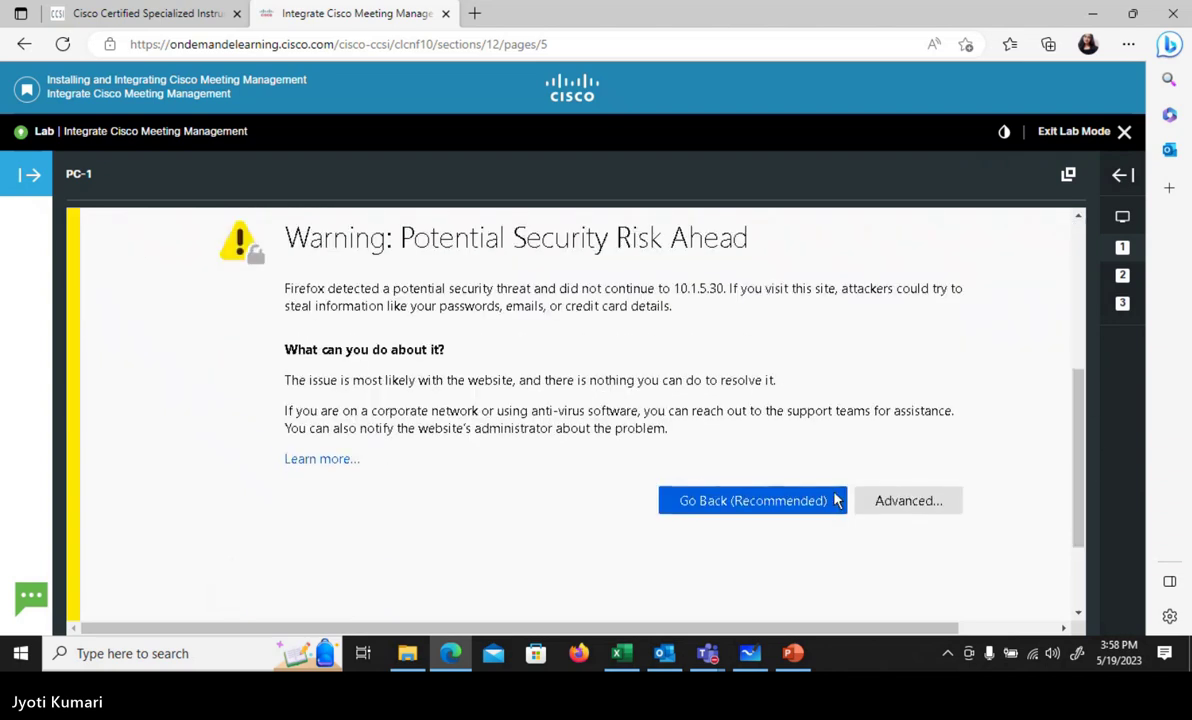
pyautogui.click(897, 502)
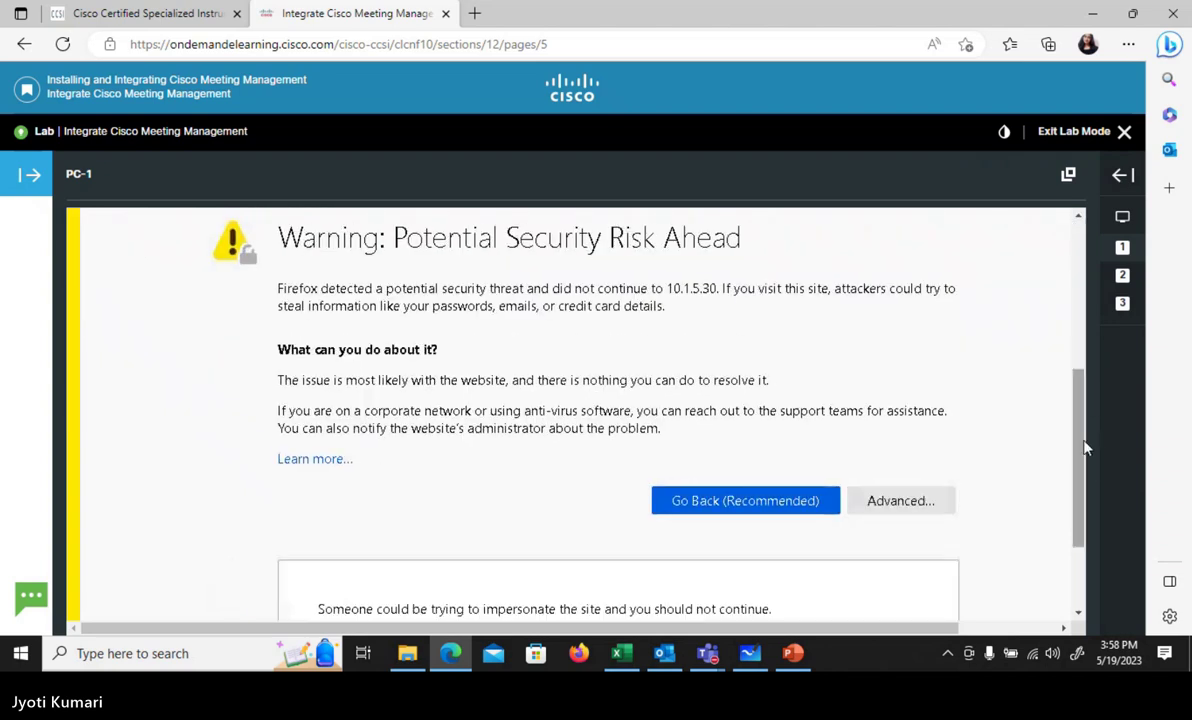
pyautogui.scroll(-3, 1012, 525)
pyautogui.scroll(-4, 967, 561)
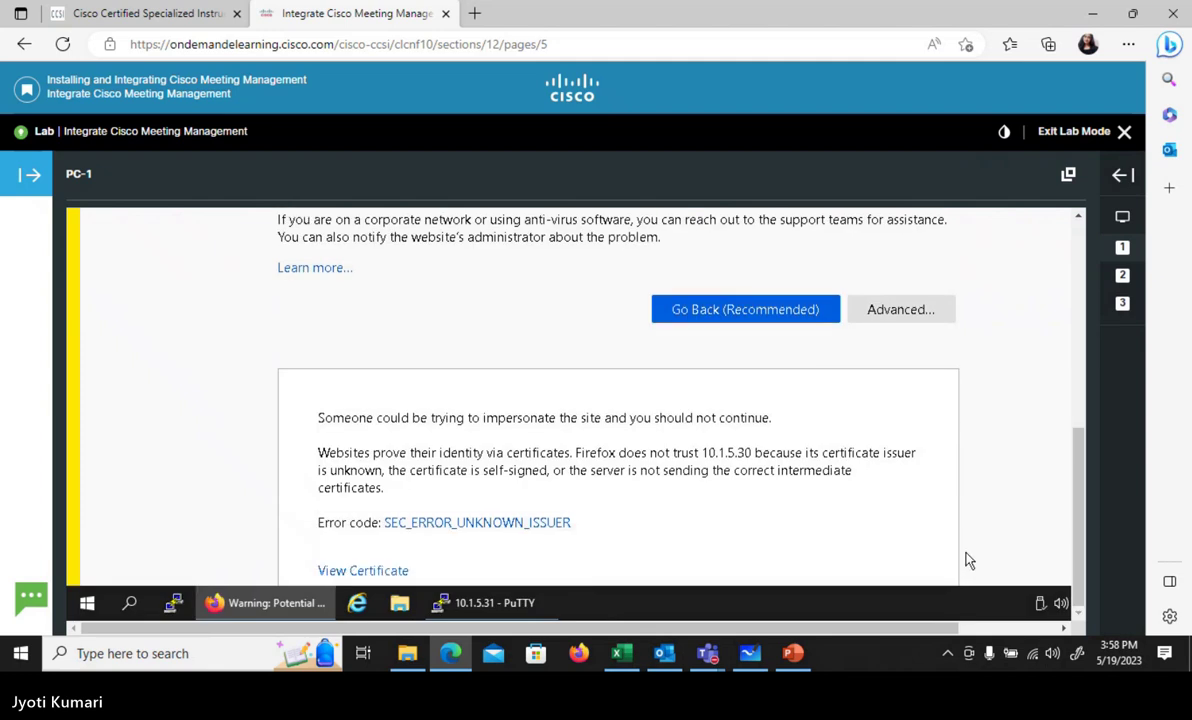
pyautogui.click(870, 510)
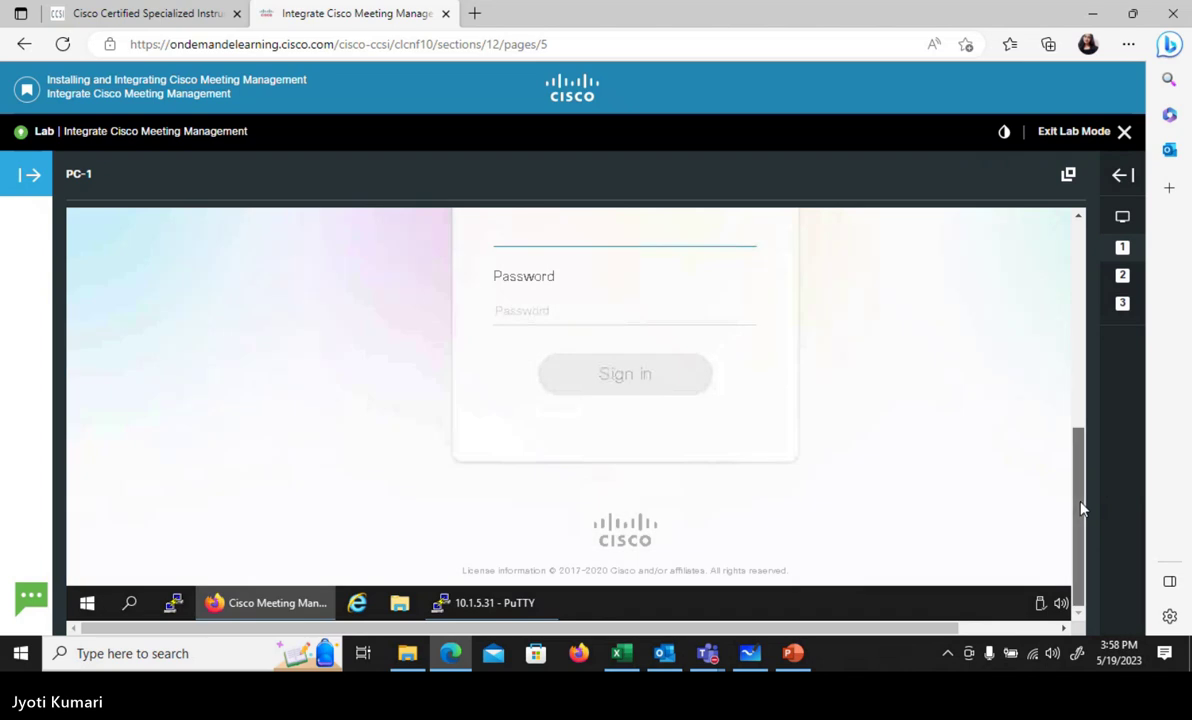
# - Check the administrator credentials in the lab's Job Aid, then return to PC-1
pyautogui.moveTo(1080, 510); pyautogui.dragTo(1079, 434)
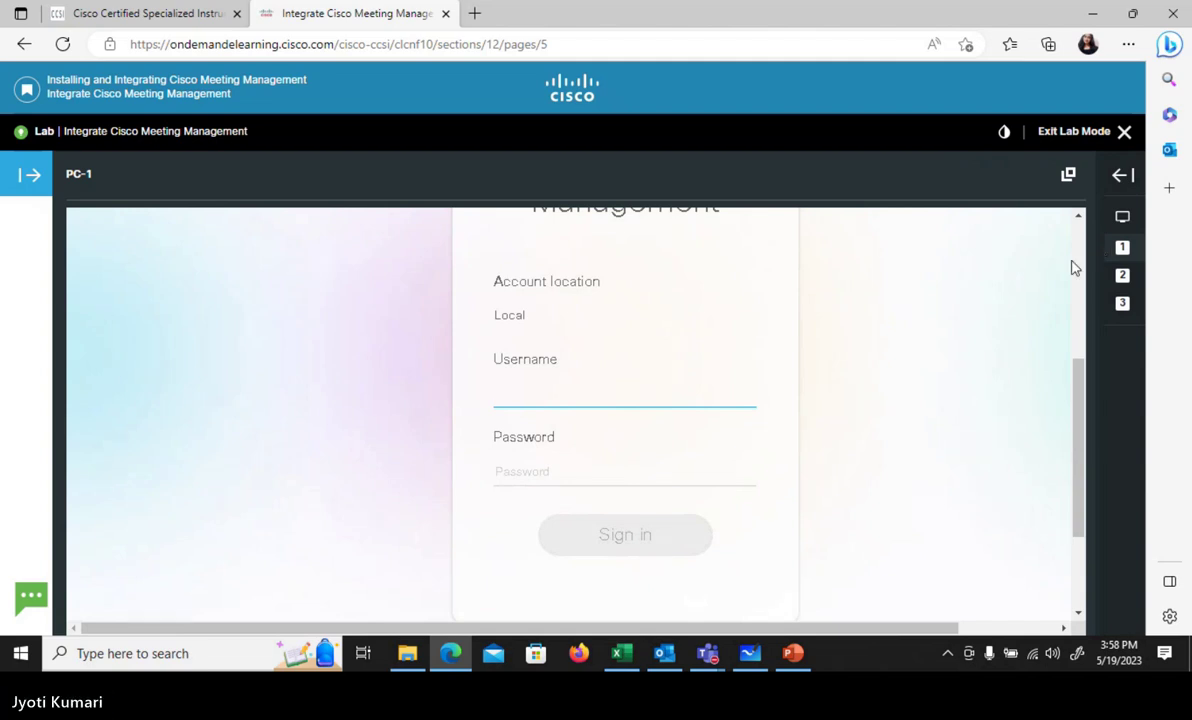
pyautogui.click(1123, 178)
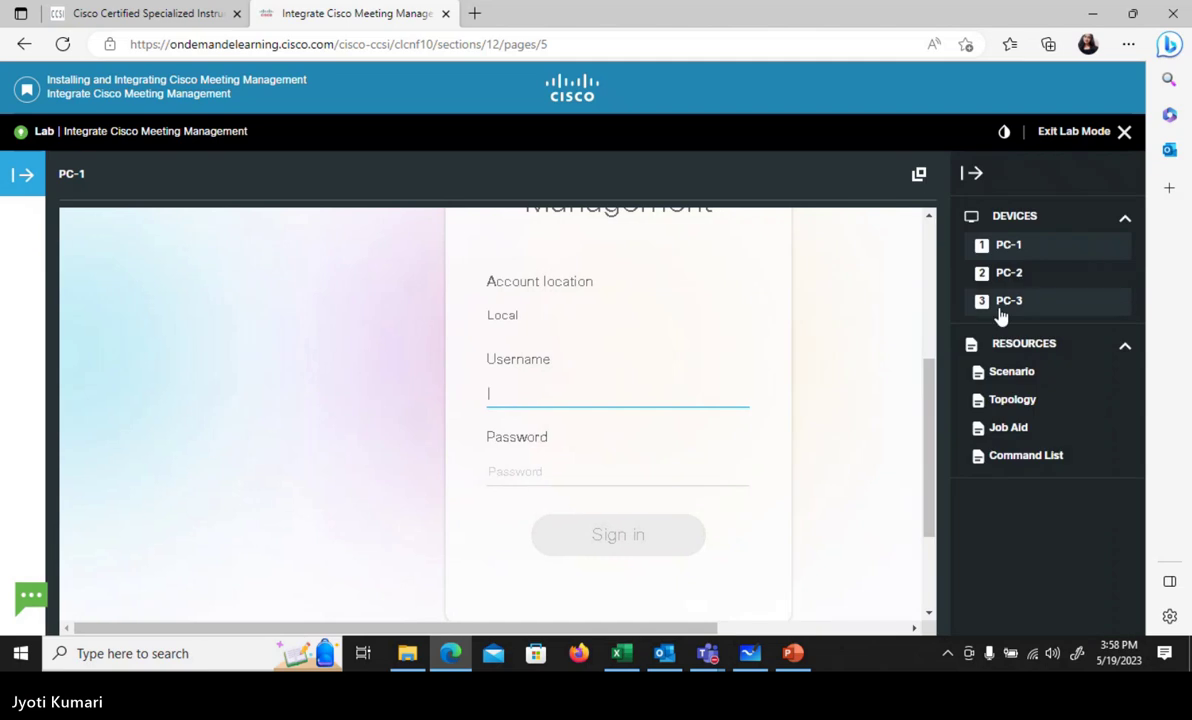
pyautogui.click(1026, 429)
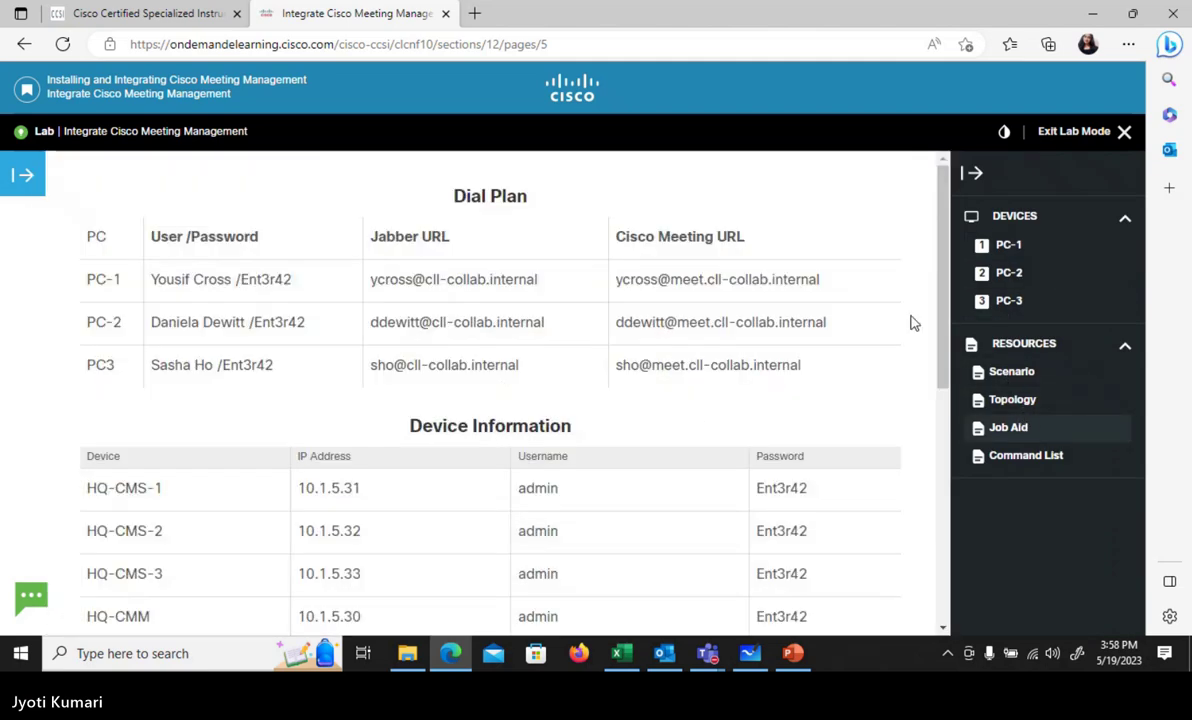
pyautogui.moveTo(945, 312); pyautogui.dragTo(947, 425)
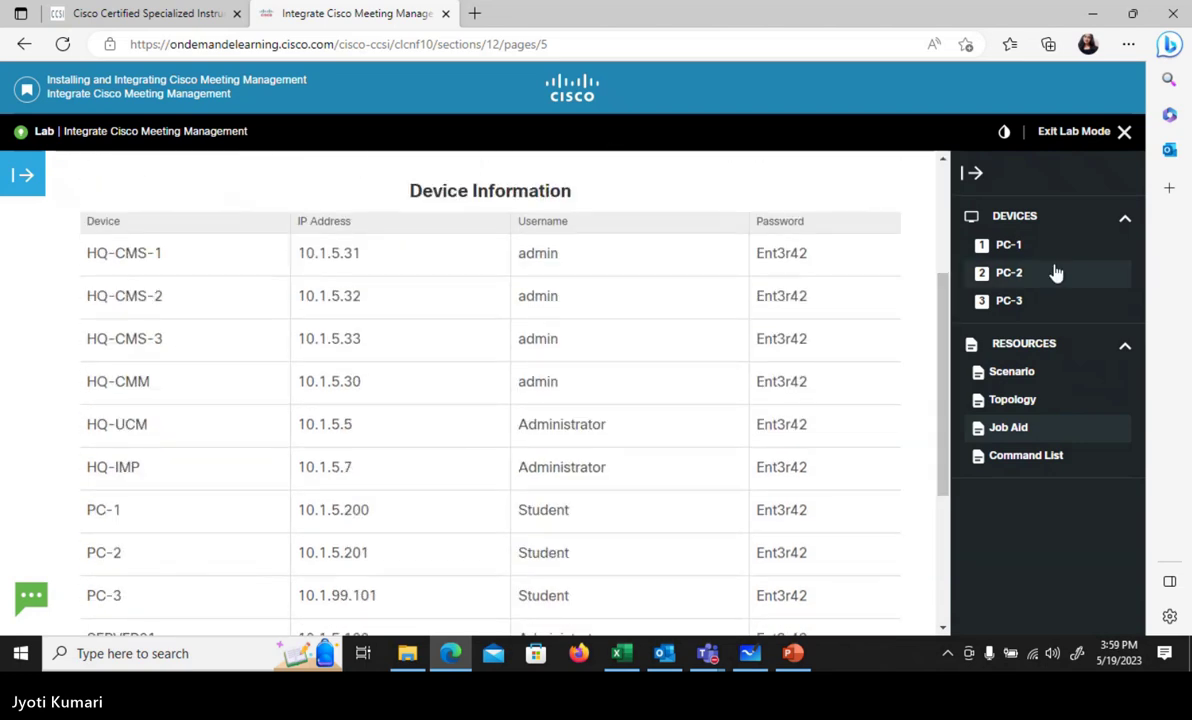
pyautogui.click(1009, 245)
pyautogui.click(977, 176)
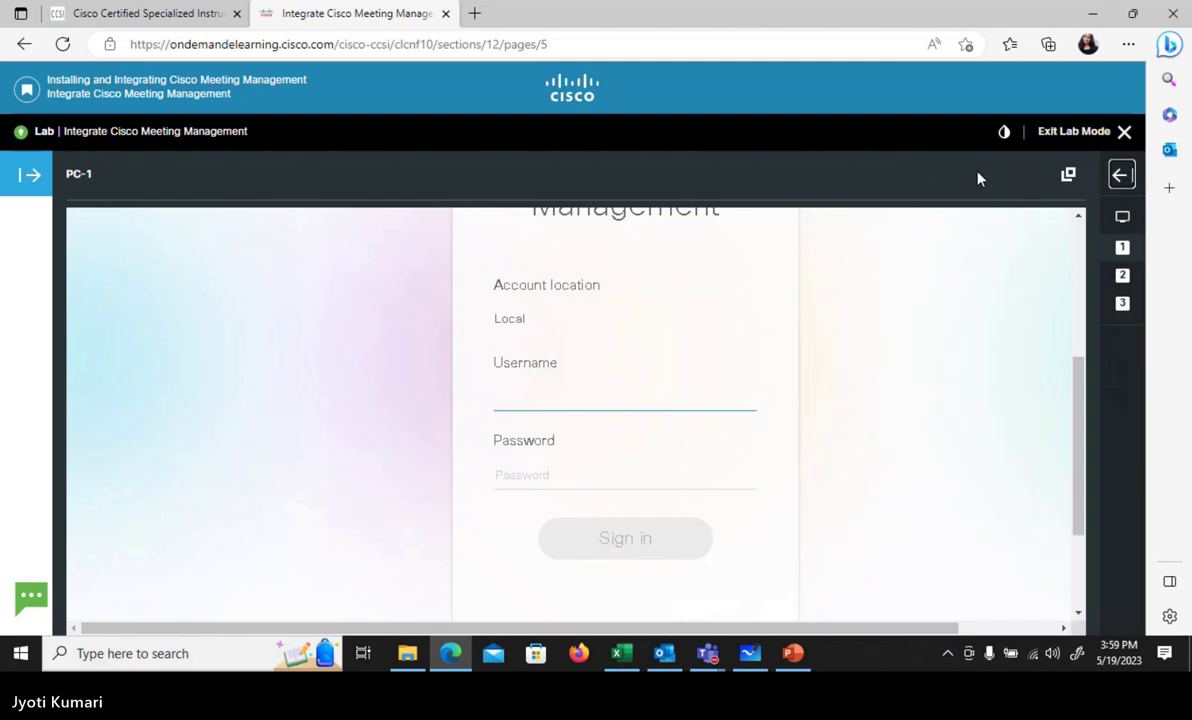
# - Enter the admin username and the administrator password in the sign-in form
pyautogui.write('admin')
pyautogui.press('Tab')
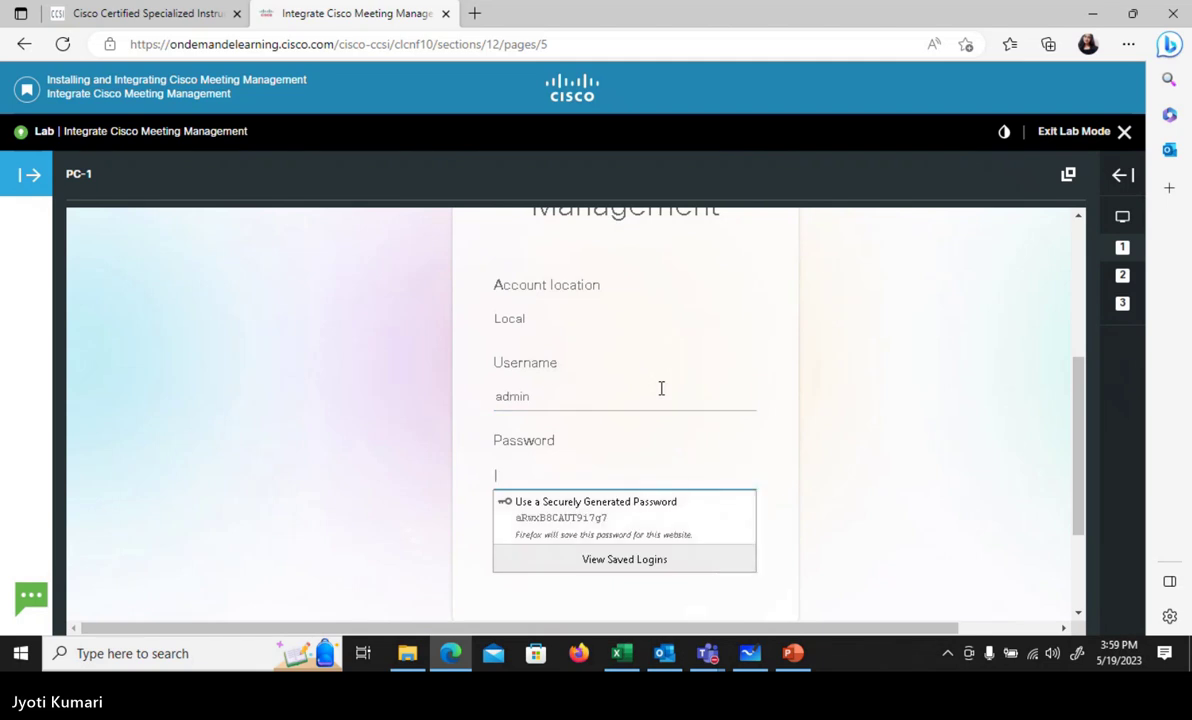
pyautogui.write('cisco1')
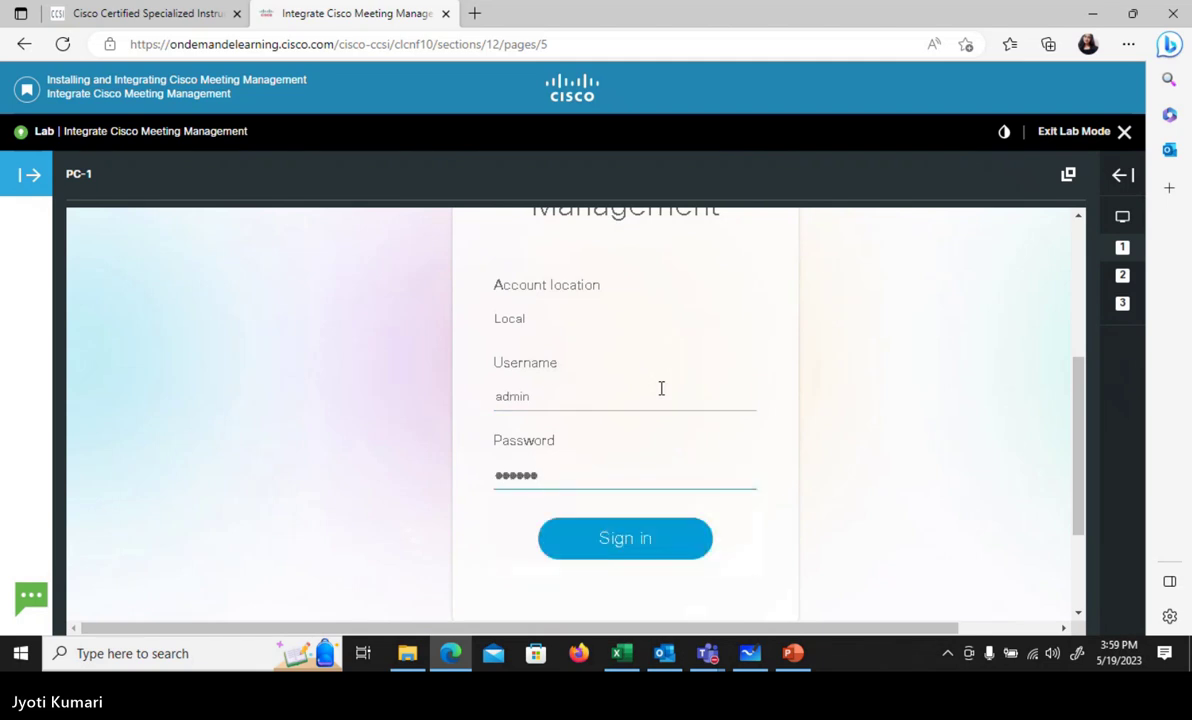
pyautogui.write('2')
# - Sign in and view the Overview notifications: CDR receiver error, LDAP and NTP warnings
pyautogui.click(649, 552)
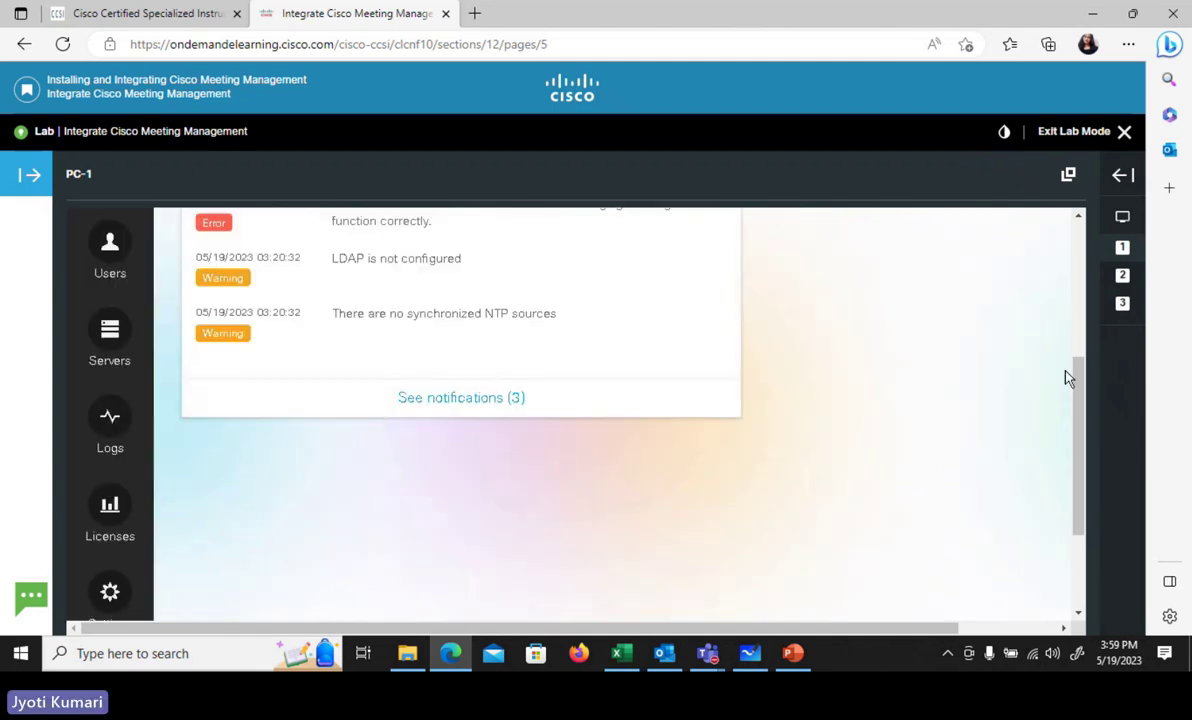
pyautogui.moveTo(1077, 396); pyautogui.dragTo(1076, 255)
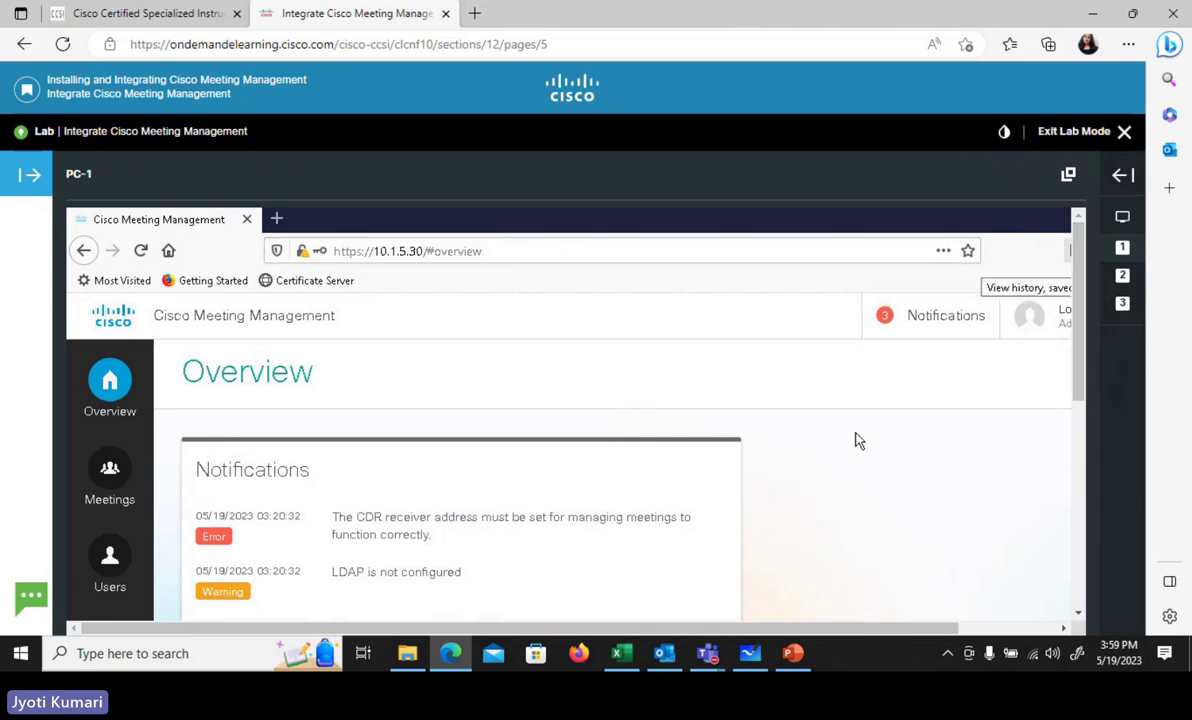
pyautogui.moveTo(718, 630); pyautogui.dragTo(860, 643)
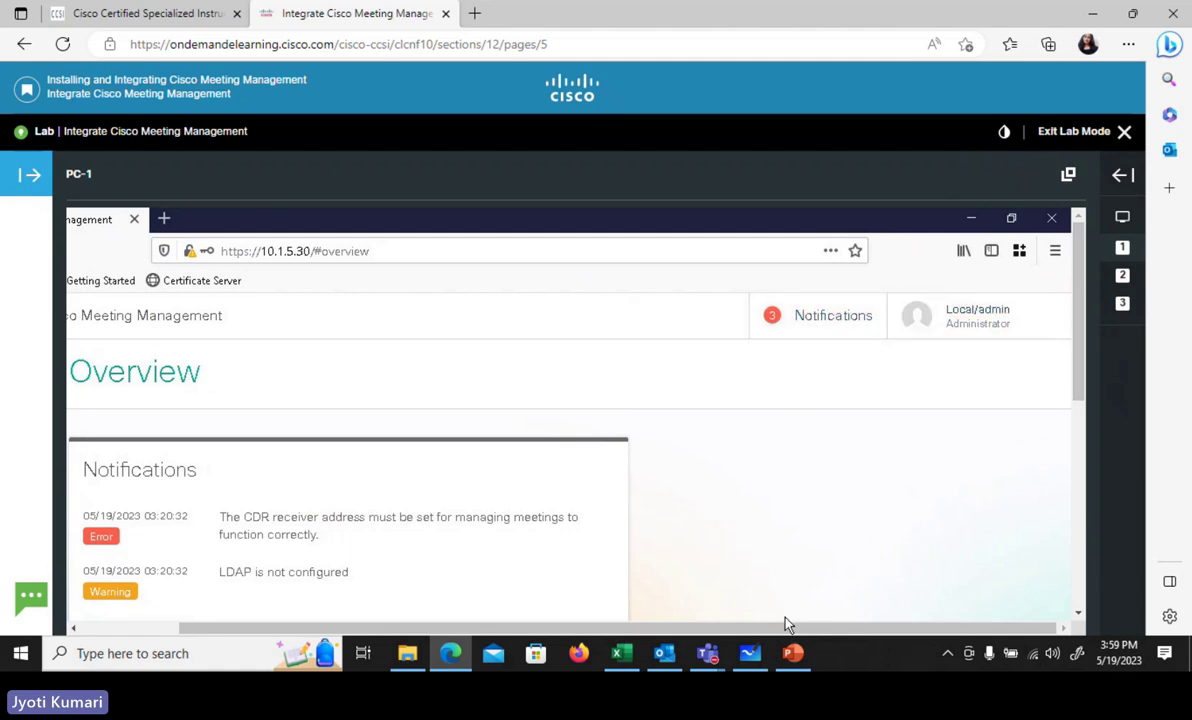
pyautogui.moveTo(789, 636); pyautogui.dragTo(665, 636)
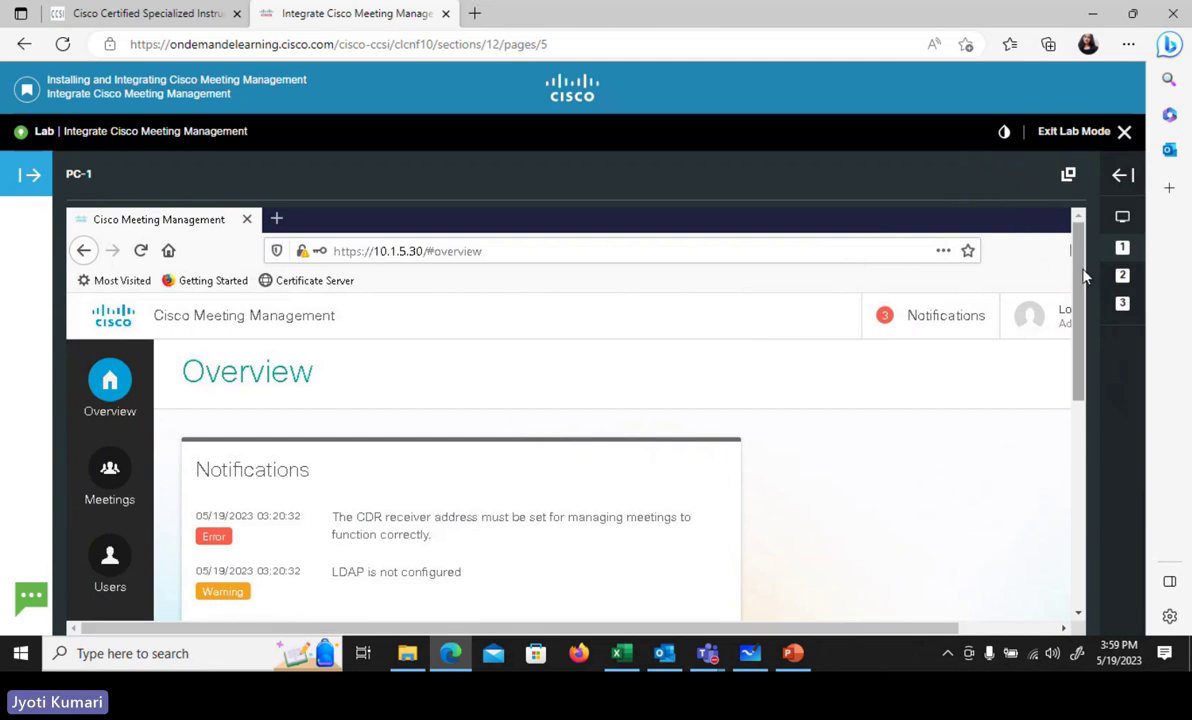
pyautogui.scroll(-3, 1003, 280)
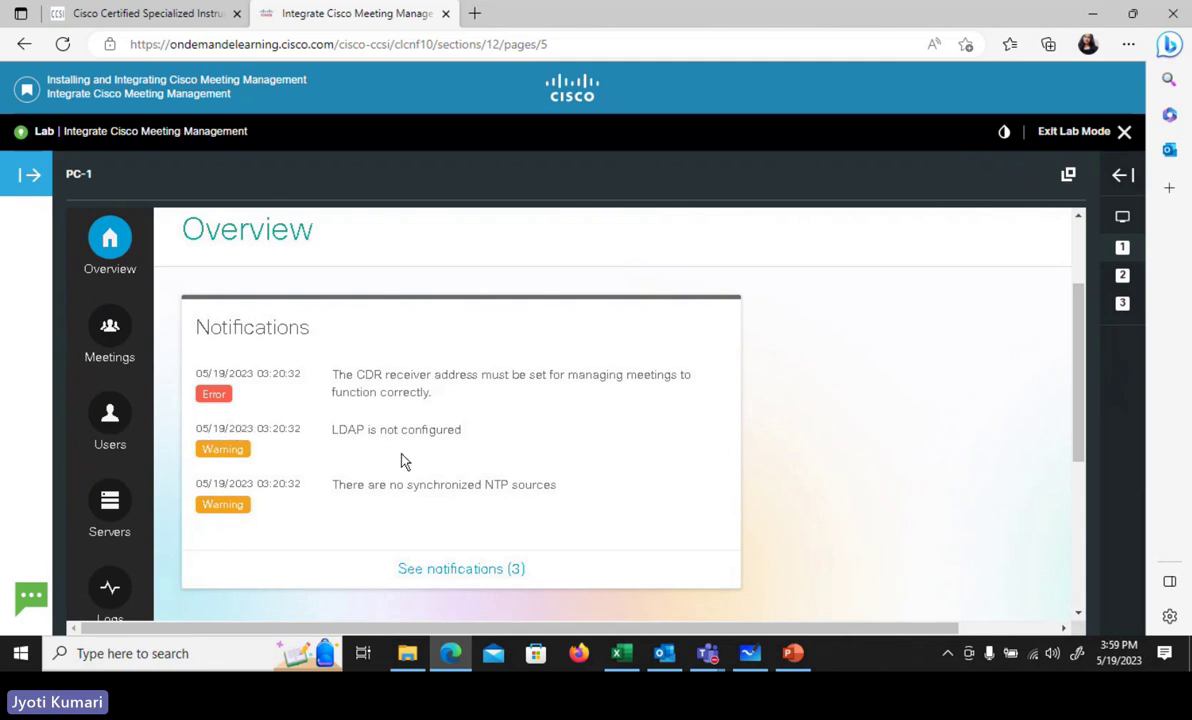
# - Open the Meetings page, showing 0 of 0 active and upcoming meetings
pyautogui.click(110, 328)
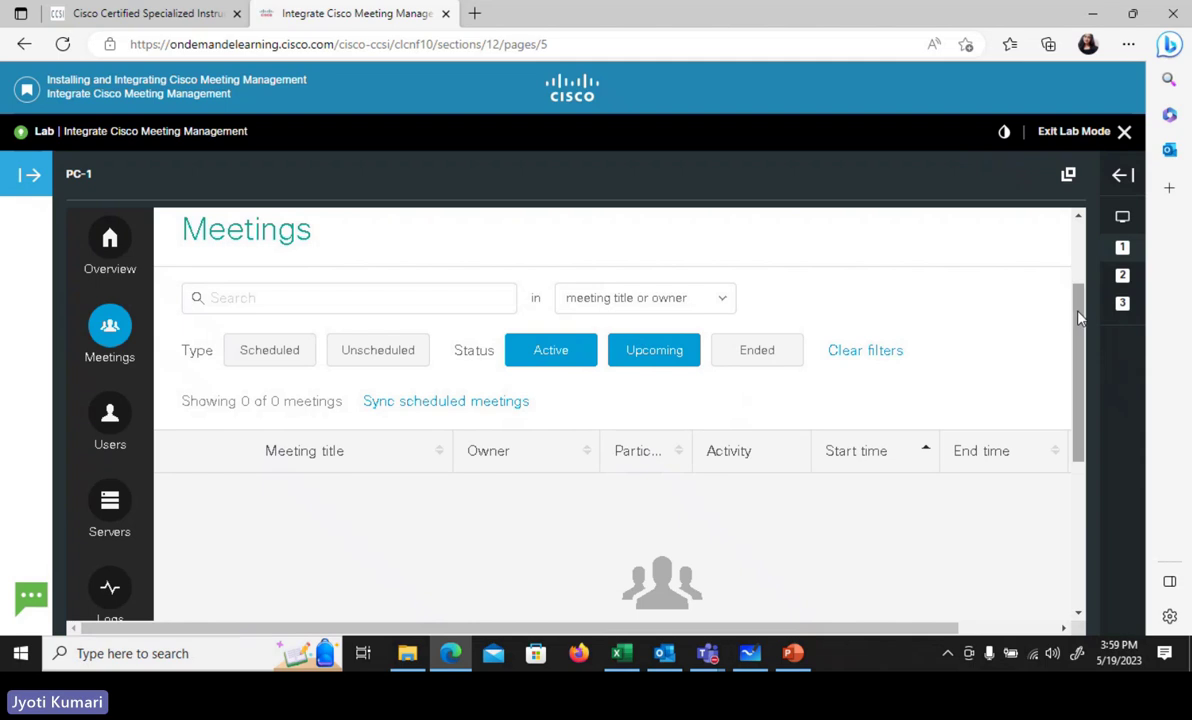
pyautogui.moveTo(1079, 316); pyautogui.dragTo(1080, 268)
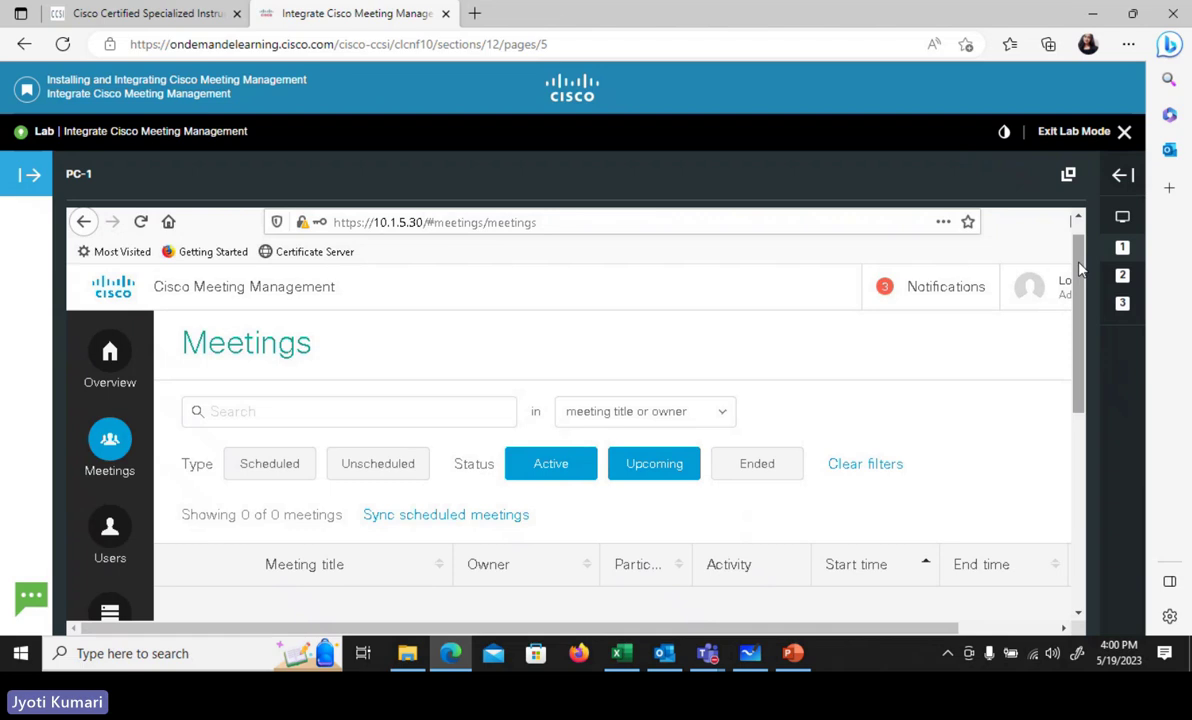
# - Look over the Users page, then open Servers, which shows no servers added
pyautogui.click(111, 530)
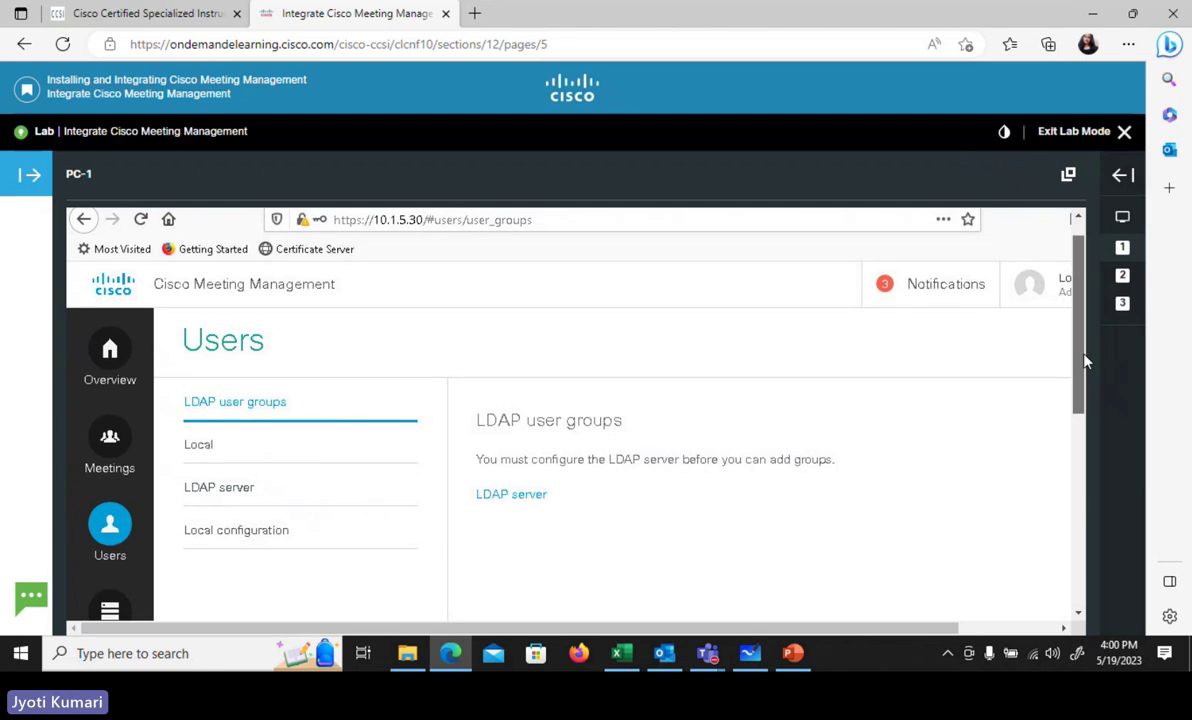
pyautogui.scroll(-3, 1088, 420)
pyautogui.click(111, 472)
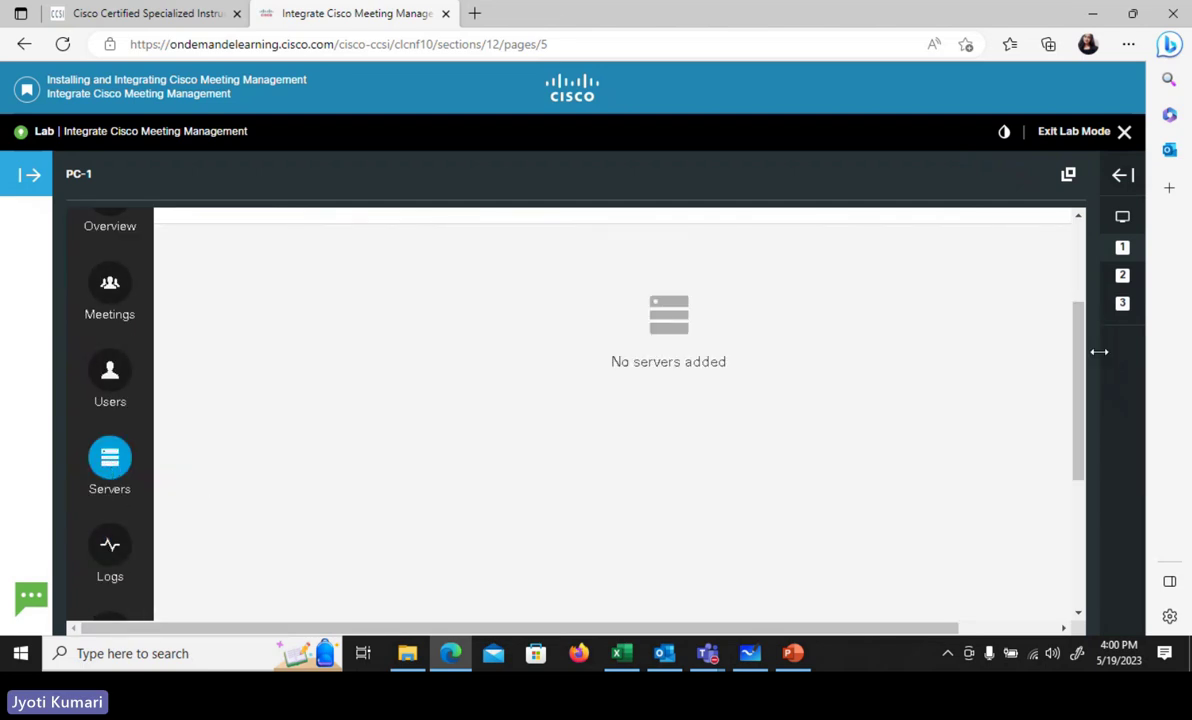
pyautogui.moveTo(1077, 352); pyautogui.dragTo(1077, 281)
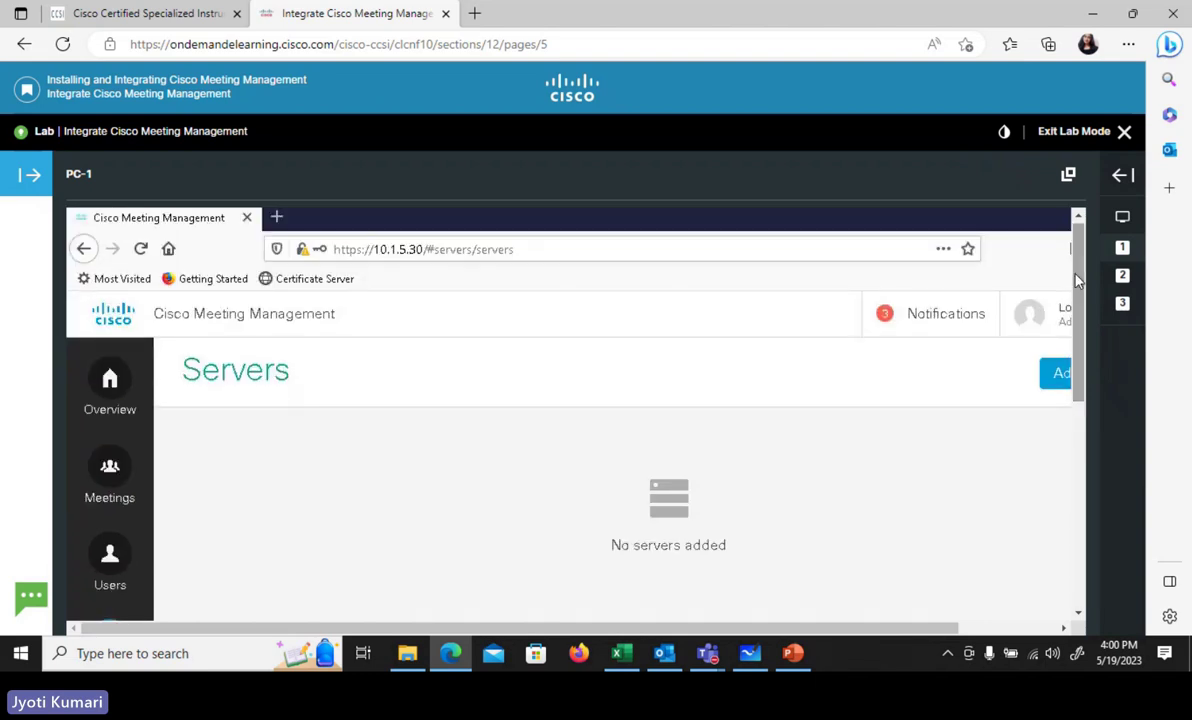
pyautogui.moveTo(1080, 284); pyautogui.dragTo(1098, 422)
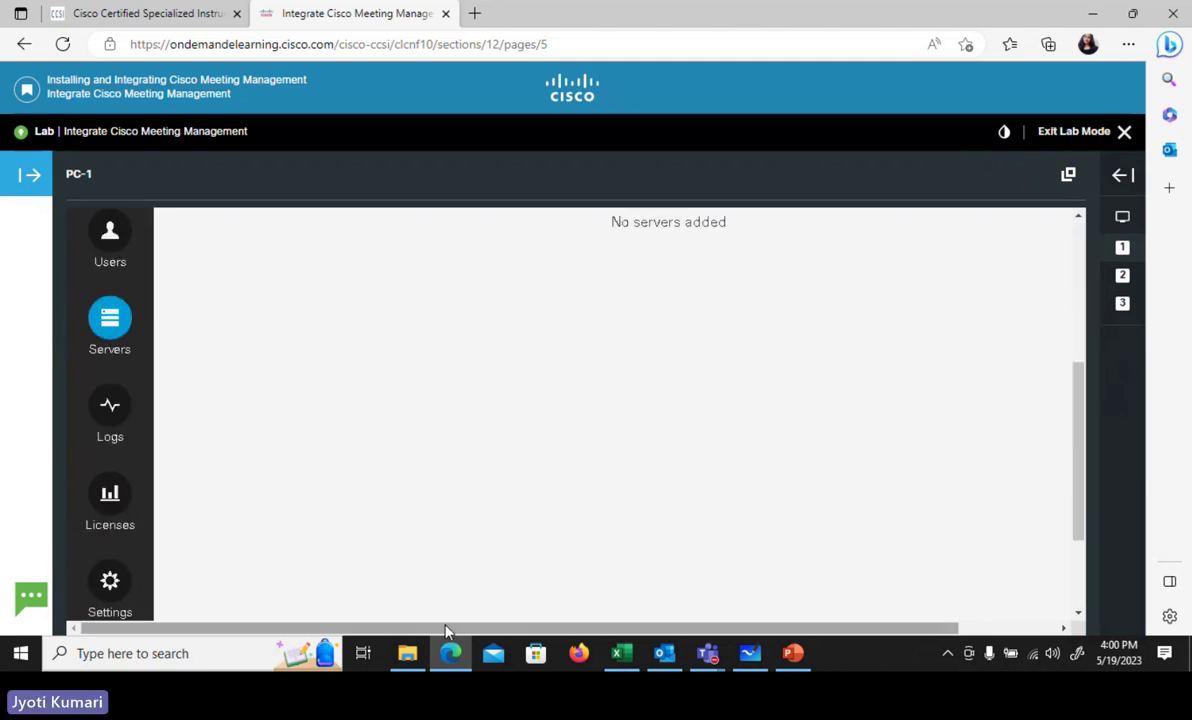
# - Browse Logs and Licenses, then open Settings to the Licensing page reading No licensing
pyautogui.click(112, 413)
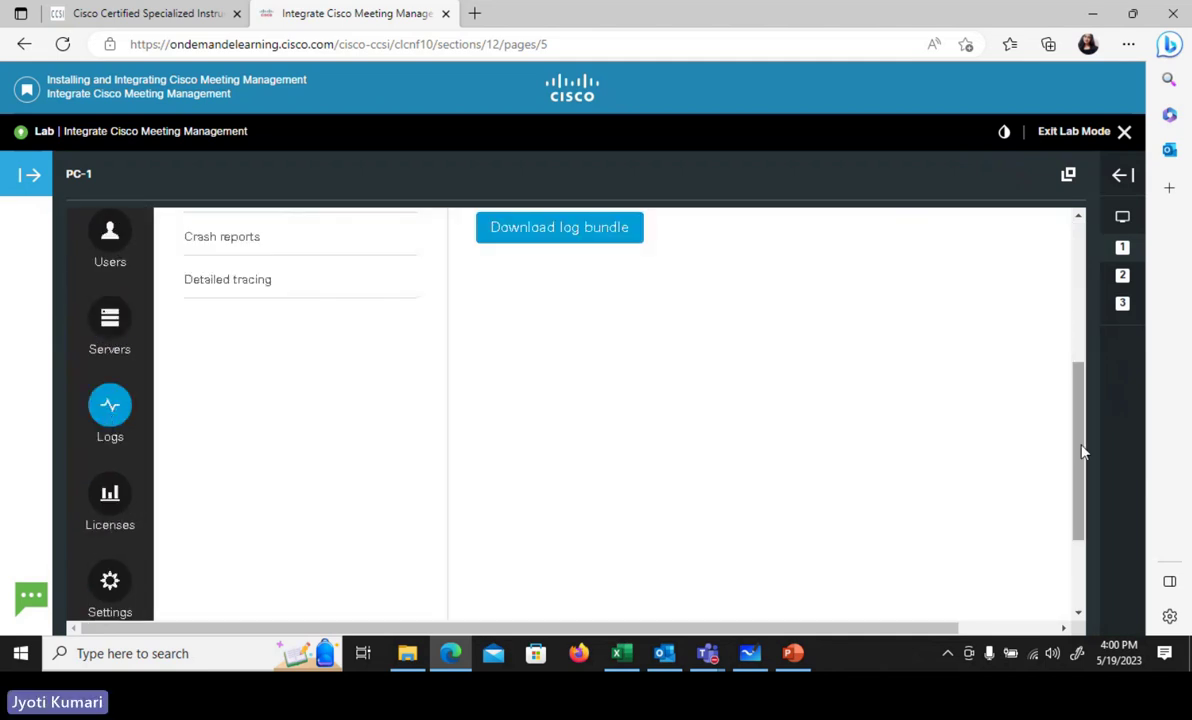
pyautogui.moveTo(1083, 452); pyautogui.dragTo(1070, 345)
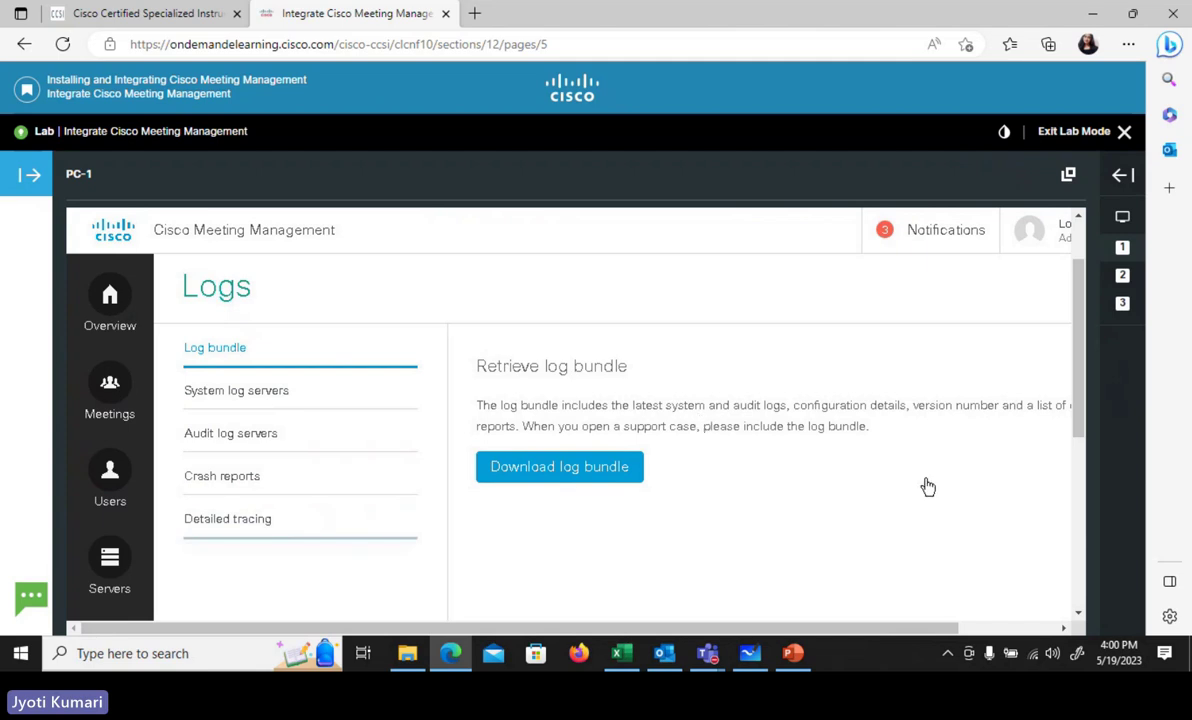
pyautogui.moveTo(1078, 330); pyautogui.dragTo(1080, 440)
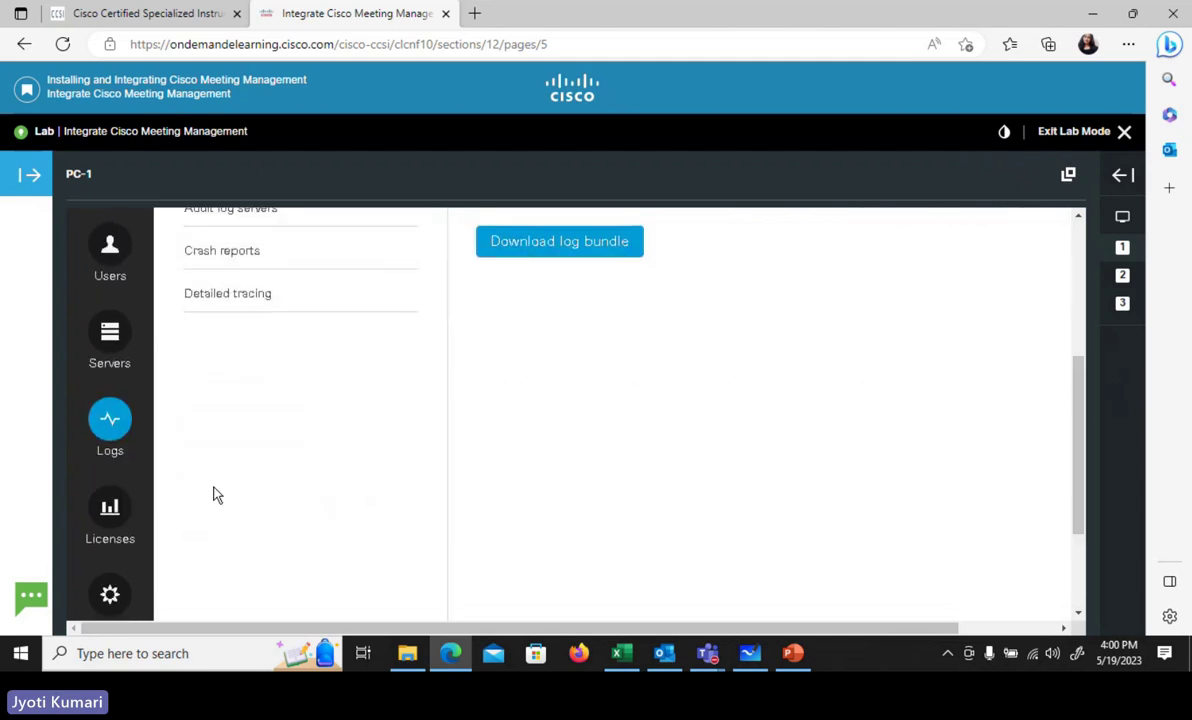
pyautogui.click(110, 512)
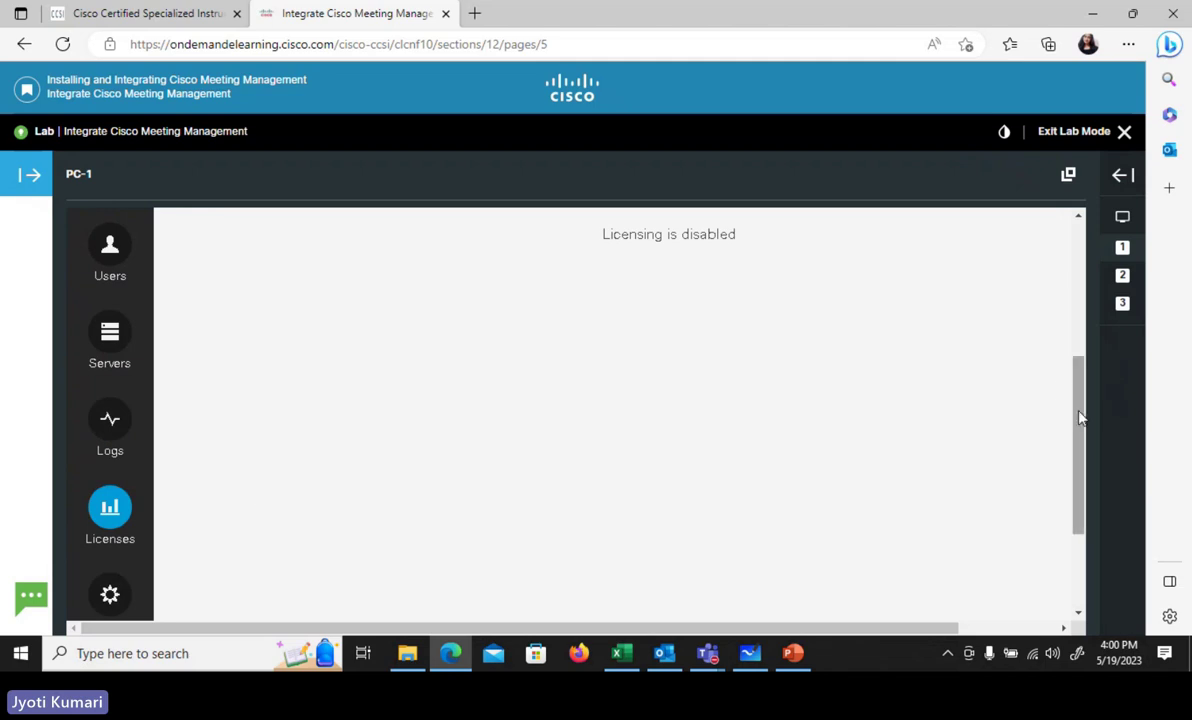
pyautogui.moveTo(1080, 412); pyautogui.dragTo(1082, 490)
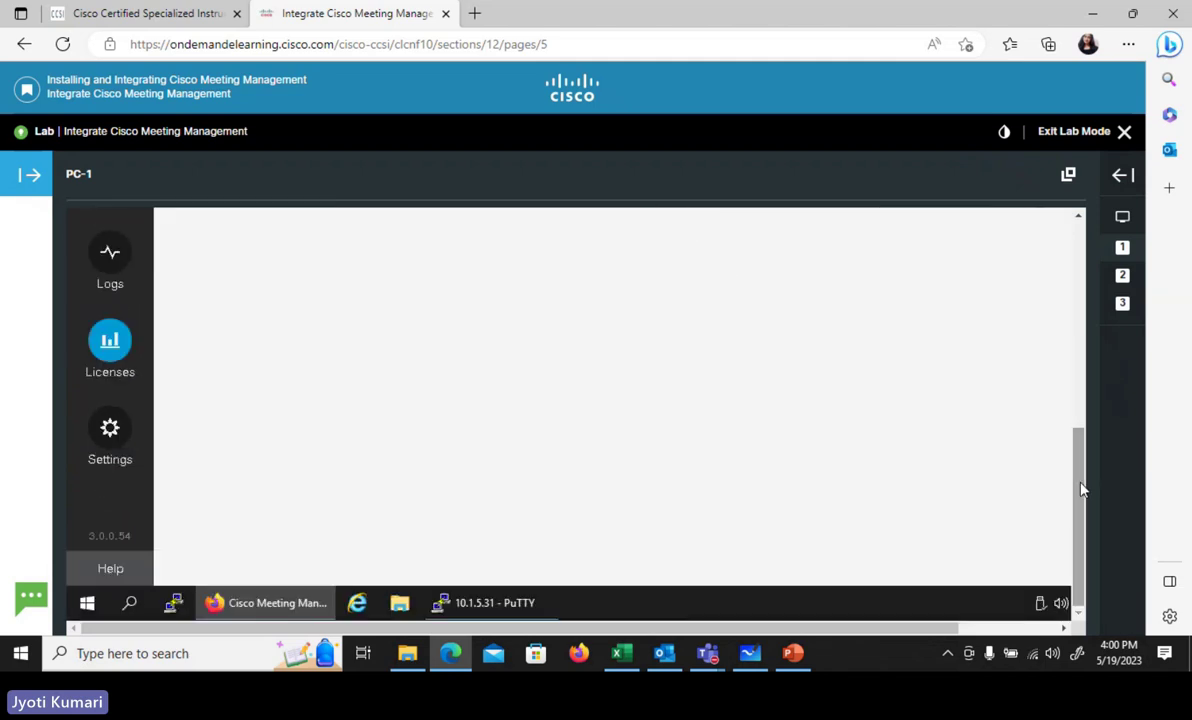
pyautogui.click(113, 431)
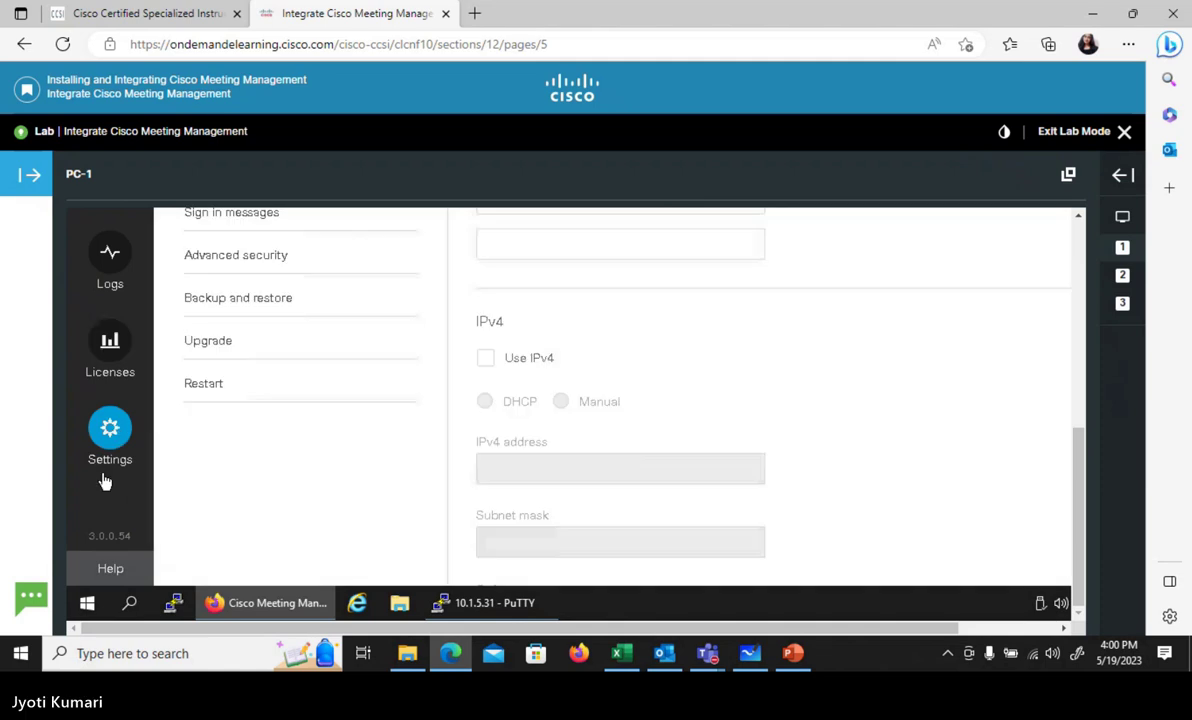
pyautogui.moveTo(1078, 470); pyautogui.dragTo(1070, 368)
pyautogui.click(224, 408)
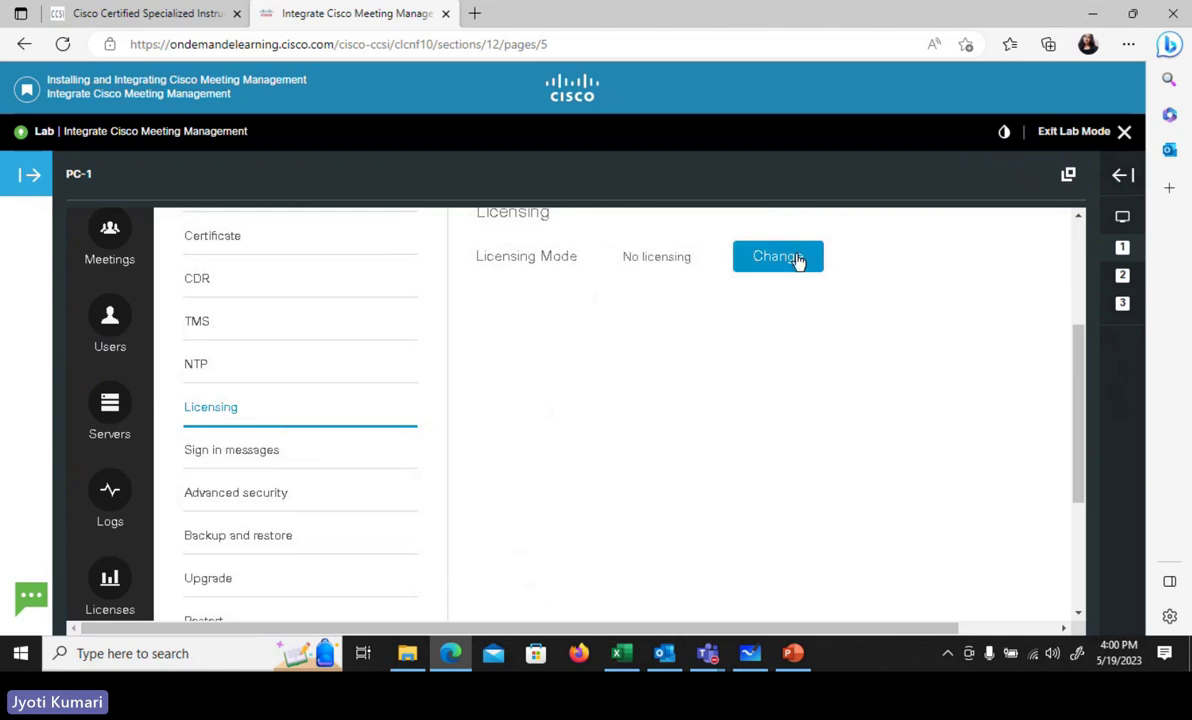
pyautogui.click(798, 258)
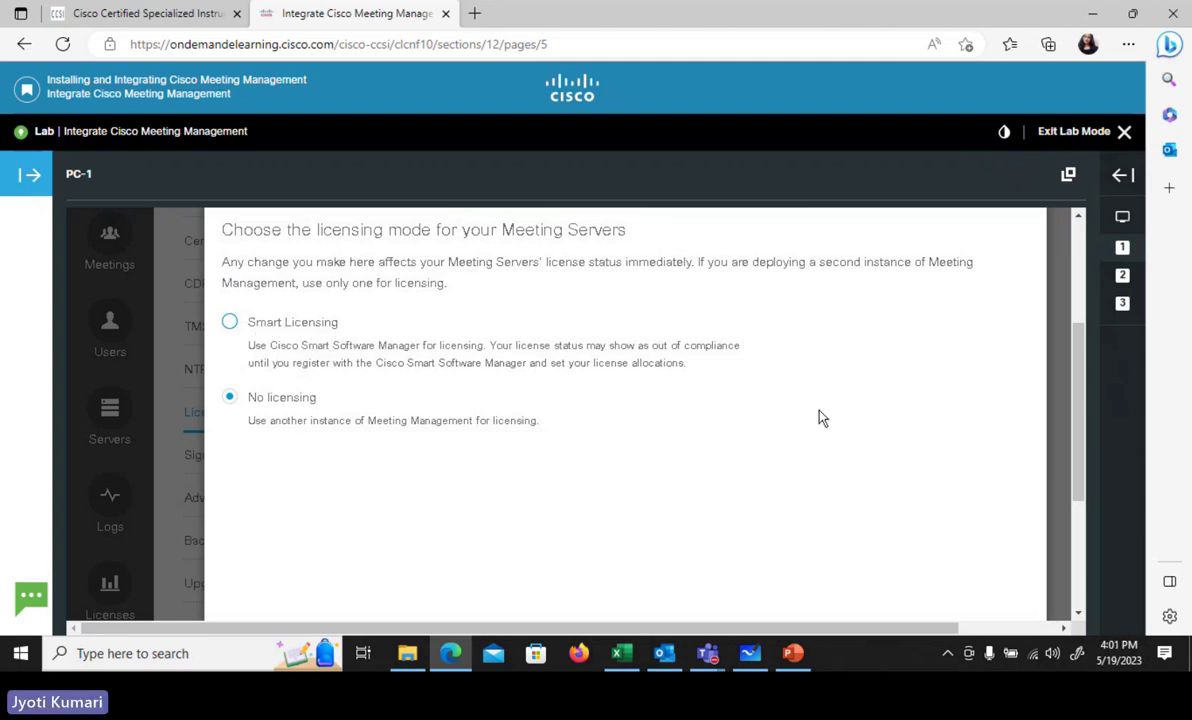
pyautogui.scroll(3, 1009, 258)
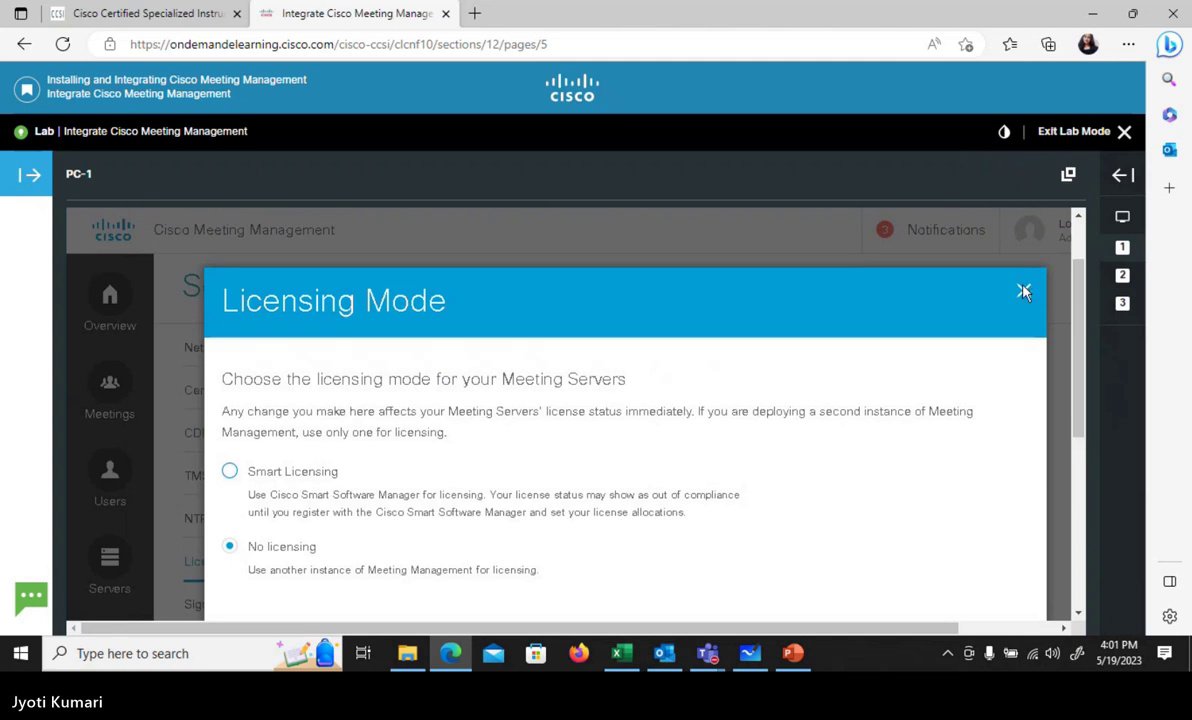
# - Leave Licensing Mode at No licensing and view the Licenses page stating licensing is disabled
pyautogui.click(1022, 291)
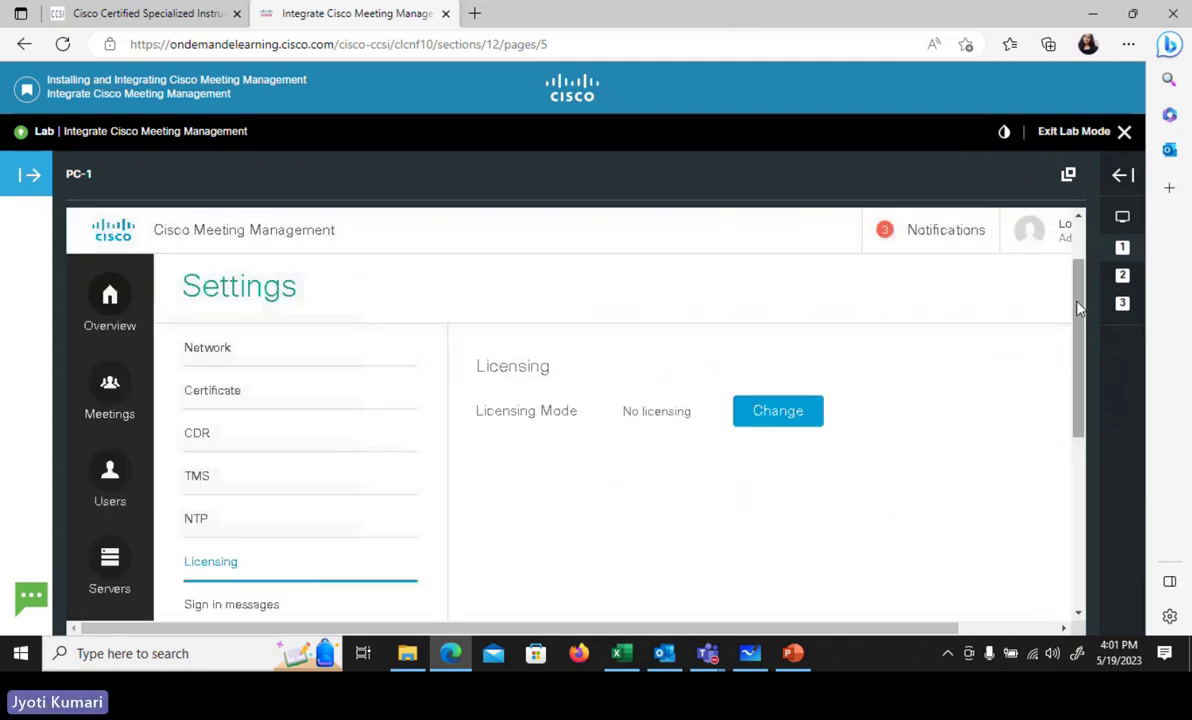
pyautogui.moveTo(1080, 308); pyautogui.dragTo(1092, 392)
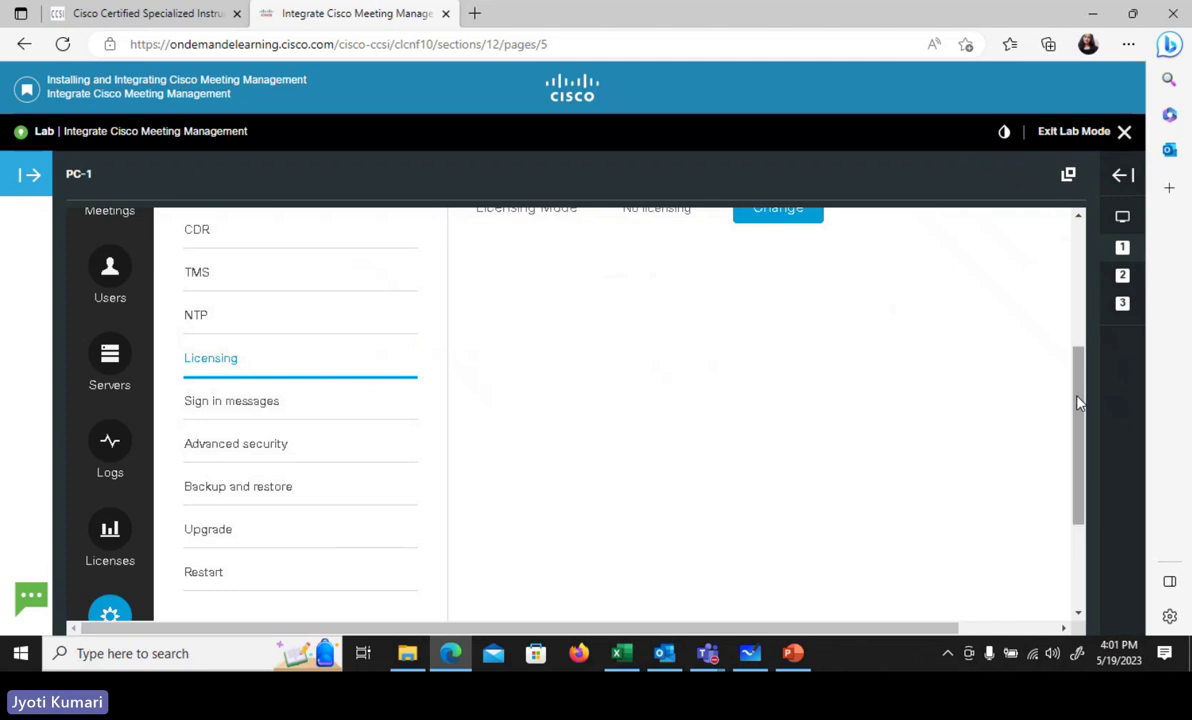
pyautogui.moveTo(1080, 399)
pyautogui.mouseDown()
pyautogui.moveTo(1089, 418)
pyautogui.moveTo(1080, 386)
pyautogui.mouseUp()
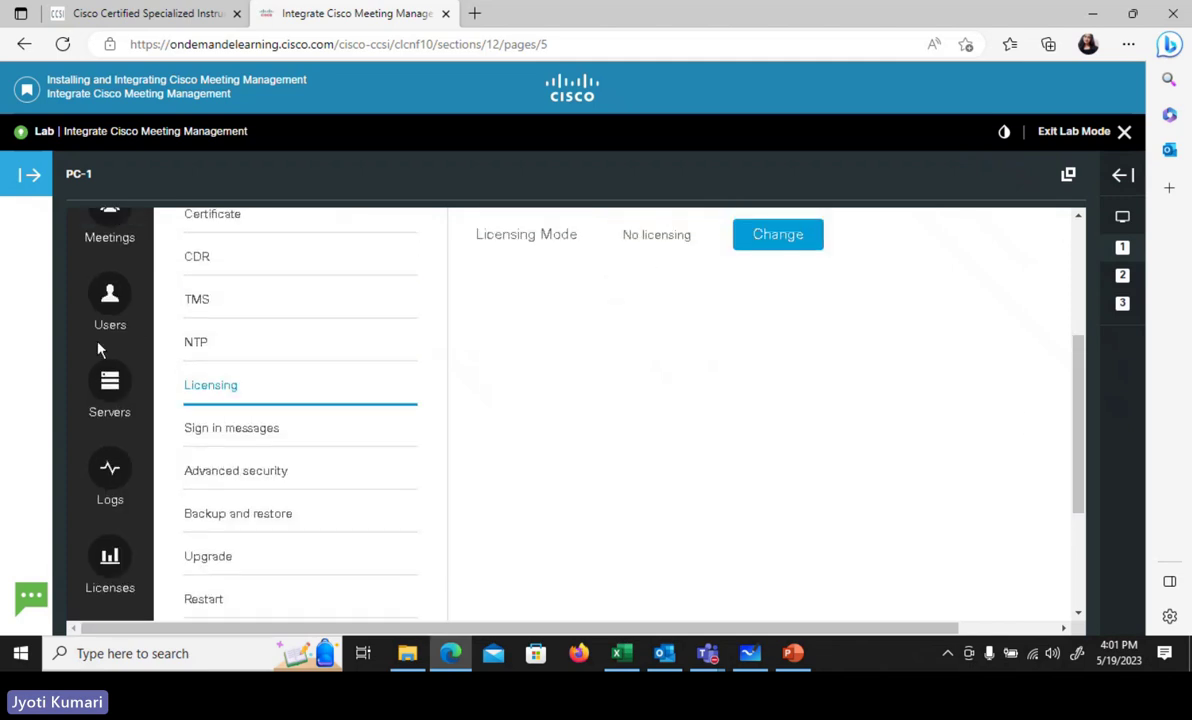
pyautogui.click(110, 563)
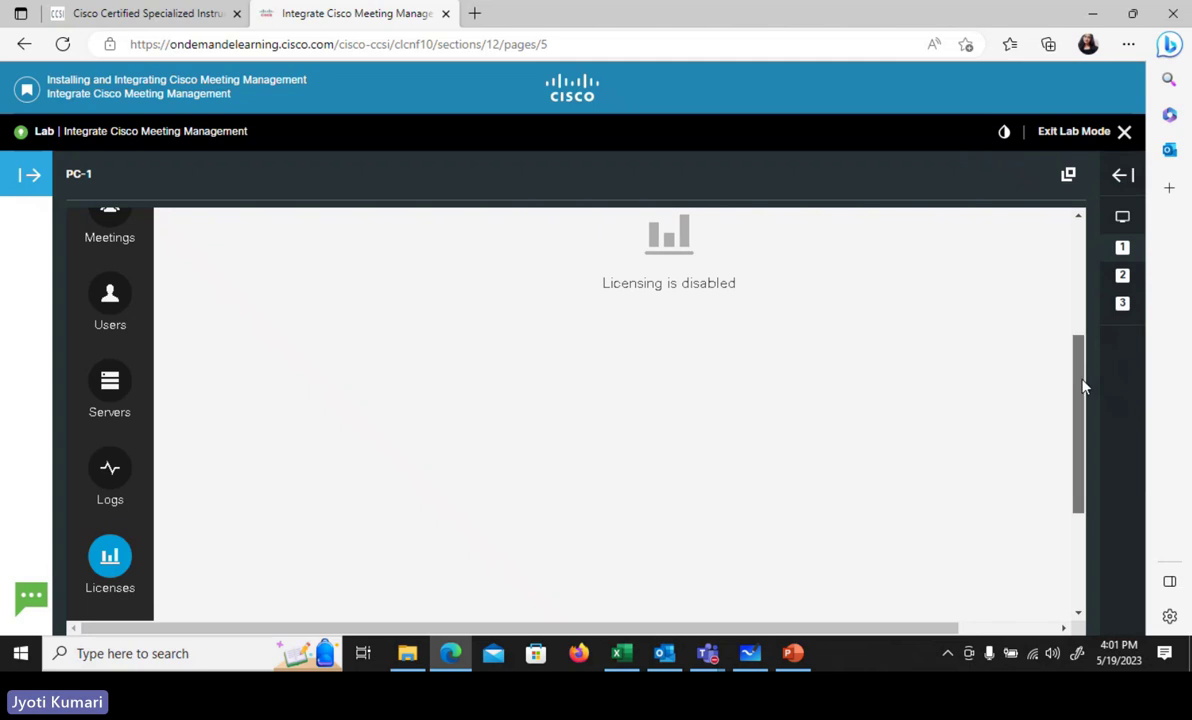
pyautogui.moveTo(1083, 385)
pyautogui.mouseDown()
pyautogui.moveTo(1072, 300)
pyautogui.moveTo(1091, 368)
pyautogui.mouseUp()
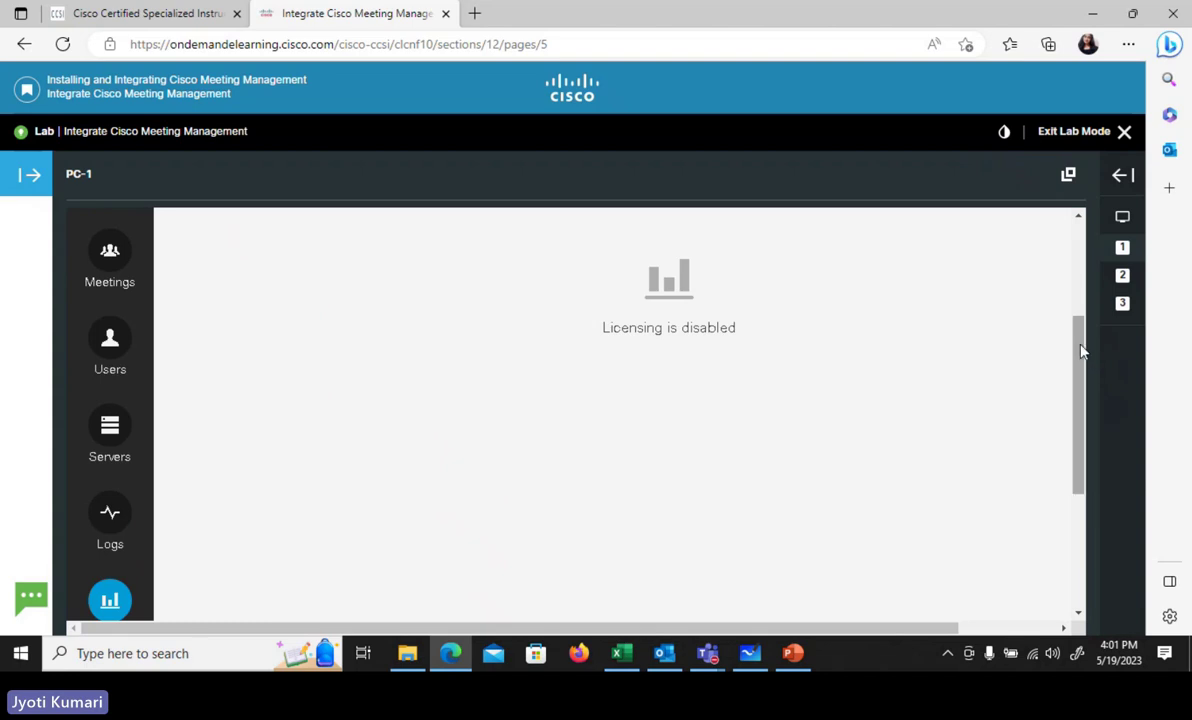
pyautogui.scroll(1, 776, 476)
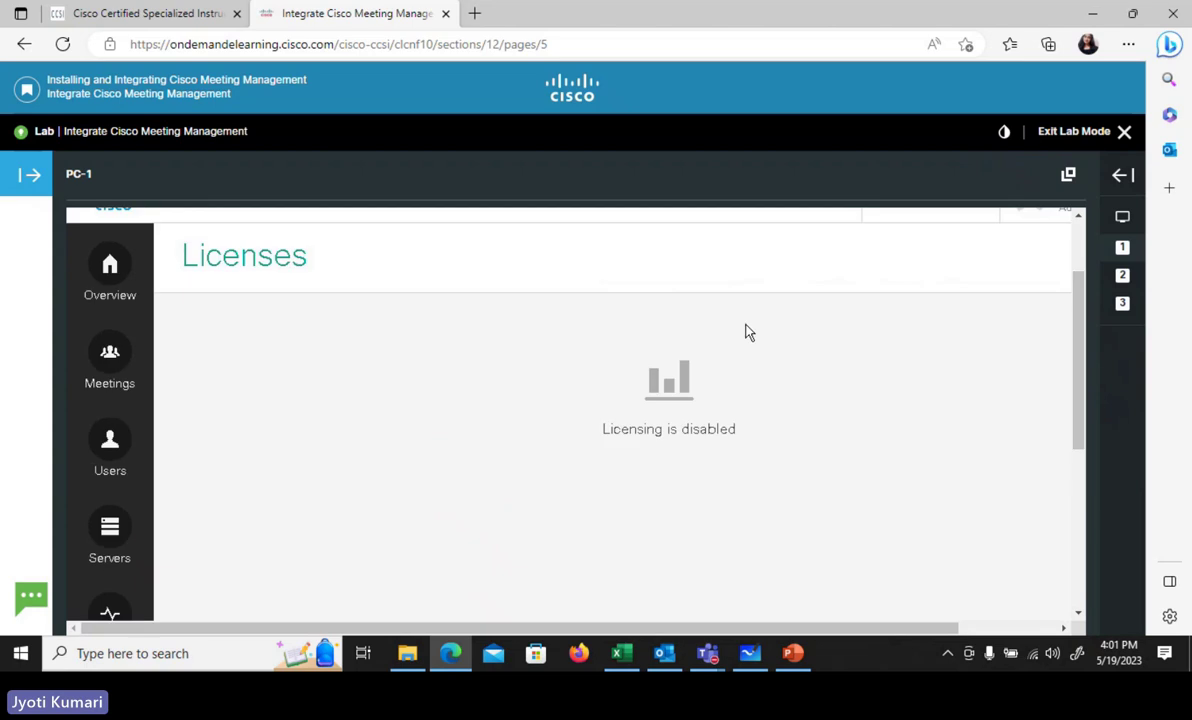
pyautogui.scroll(-3, 1090, 420)
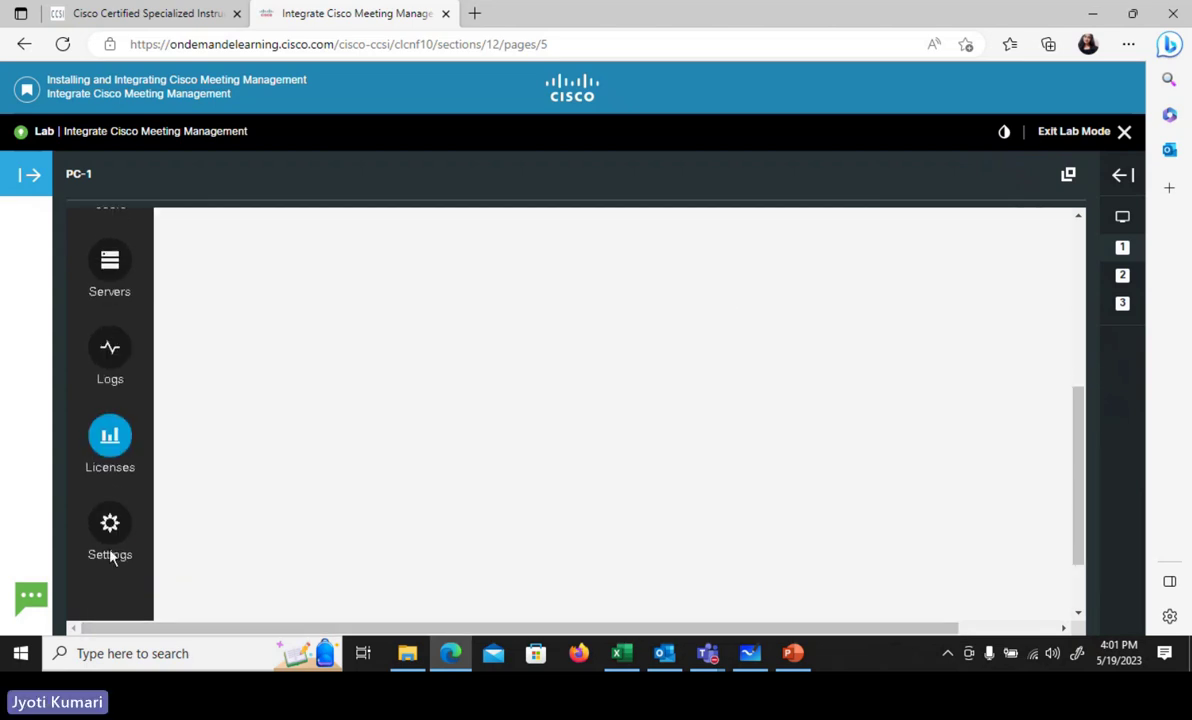
# - Go to Settings and review the HTTPS certificate and CDR receiver pages
pyautogui.click(111, 552)
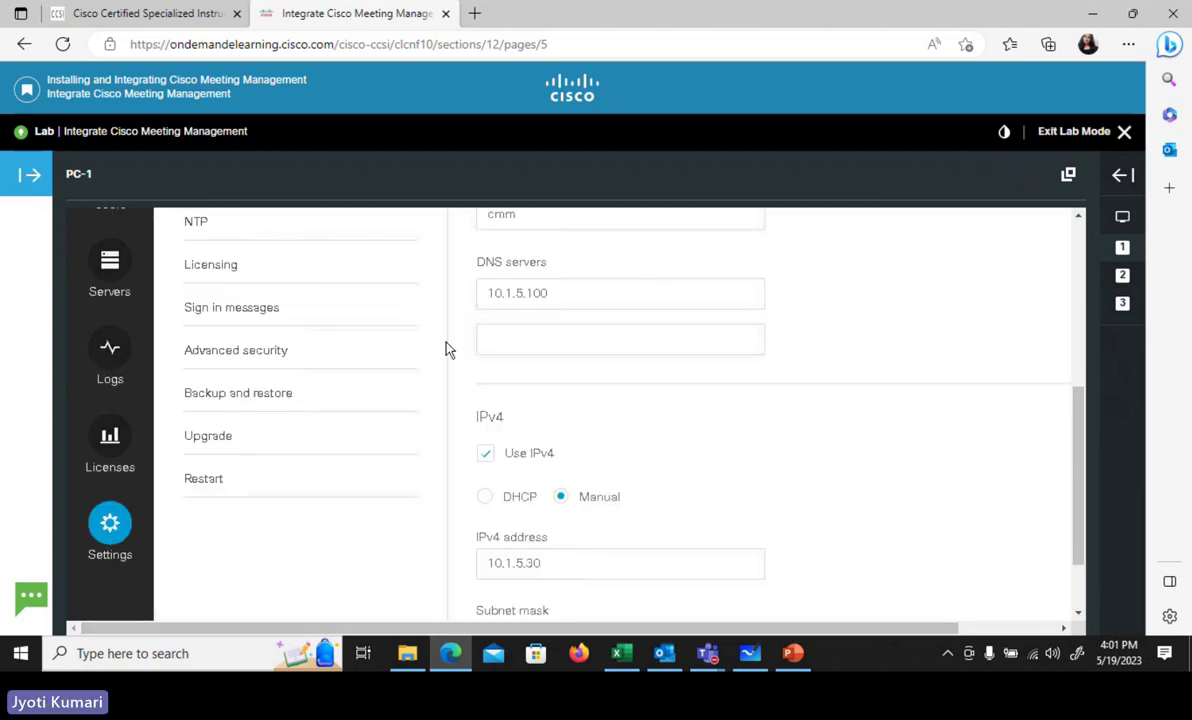
pyautogui.moveTo(1083, 404); pyautogui.dragTo(1065, 287)
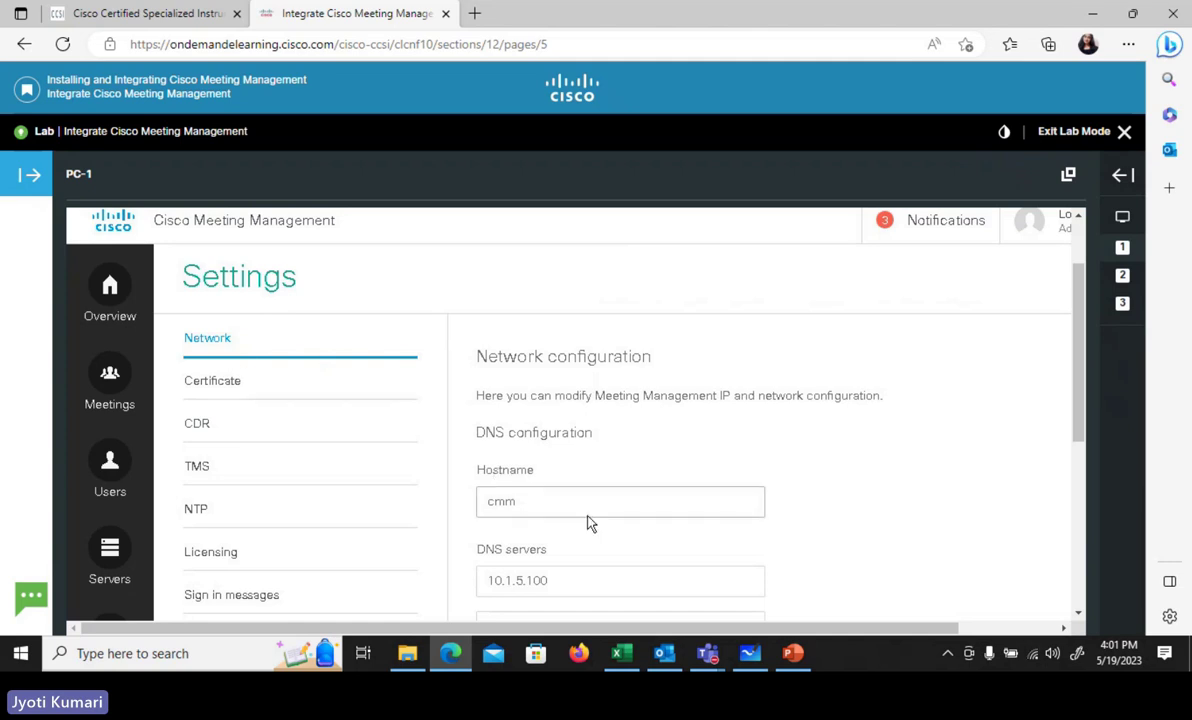
pyautogui.click(205, 390)
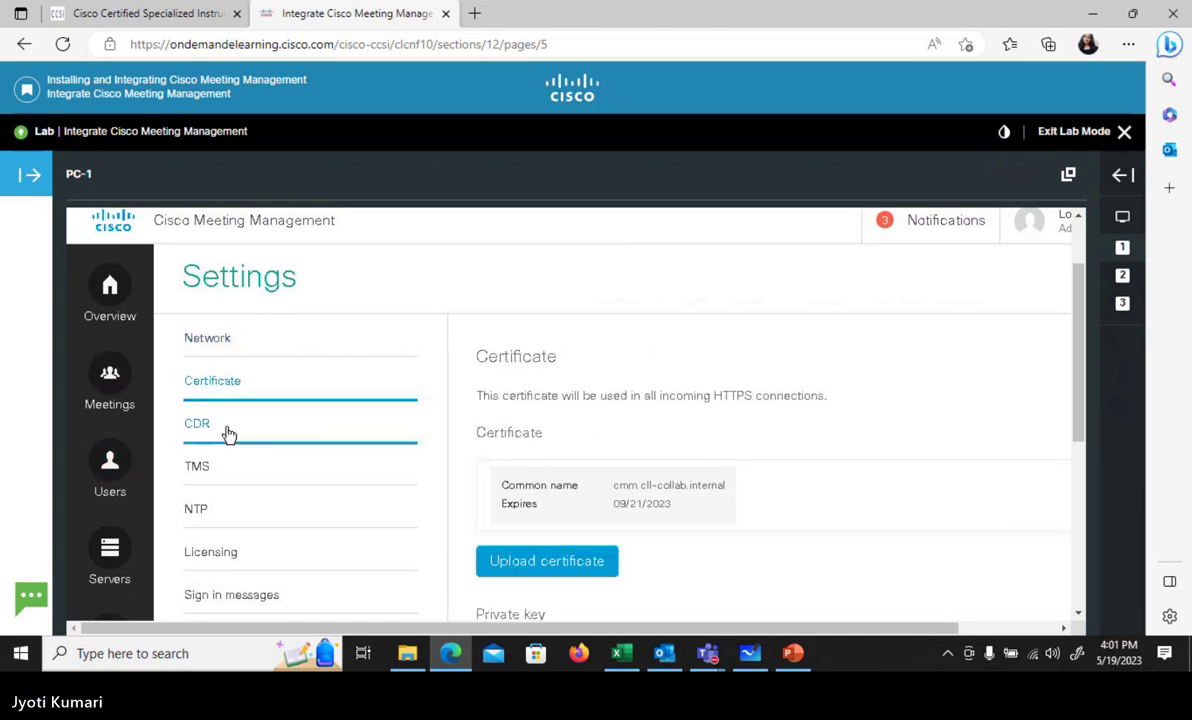
pyautogui.click(228, 433)
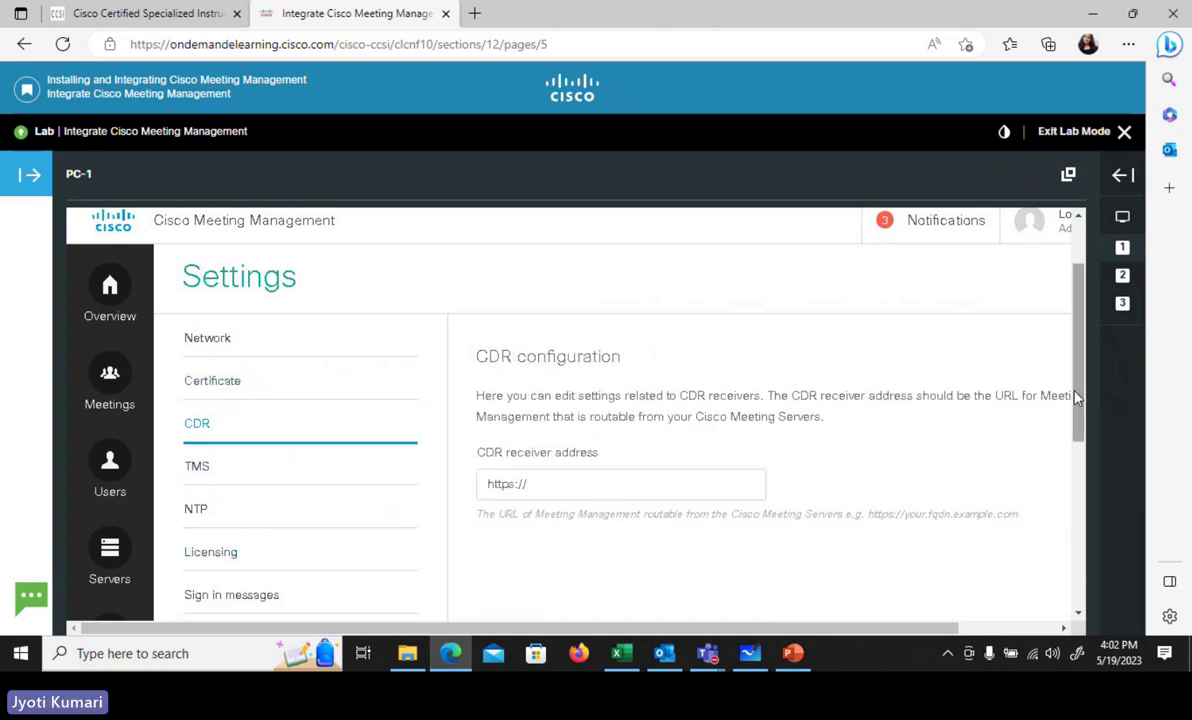
# - Check the TMS integration settings, then the NTP page showing 3.tandberg.pool.ntp.org unsynchronized
pyautogui.scroll(-1, 1092, 420)
pyautogui.scroll(-3, 1092, 420)
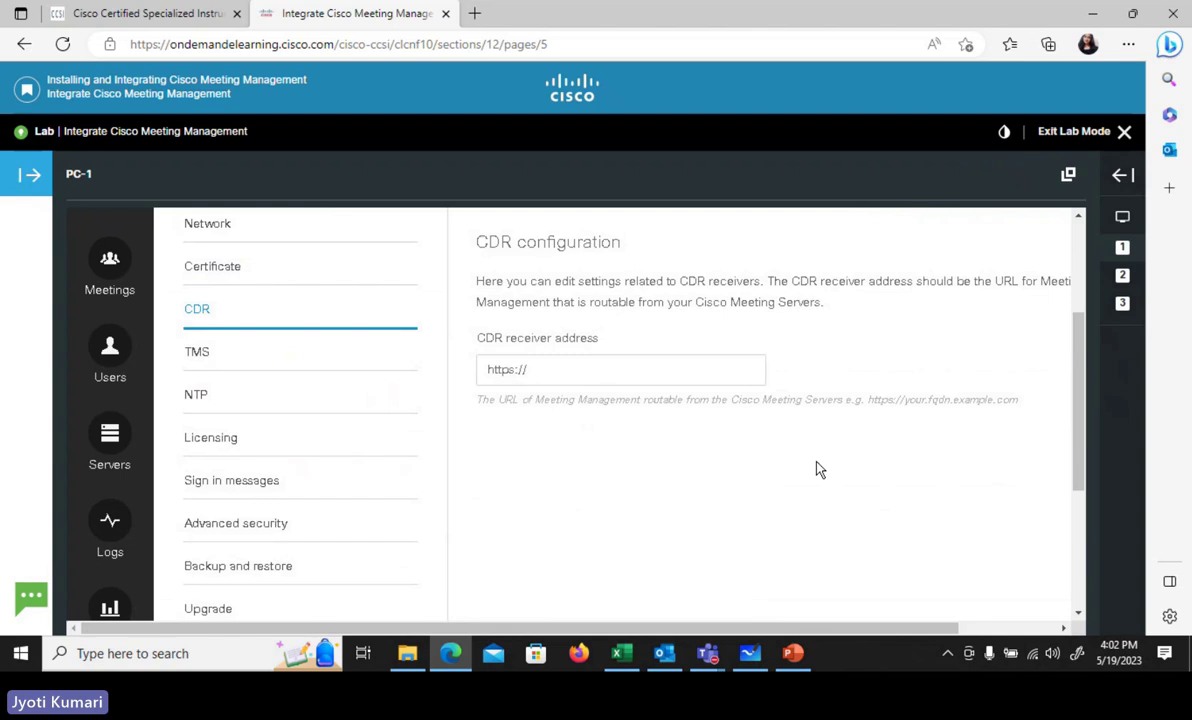
pyautogui.click(231, 369)
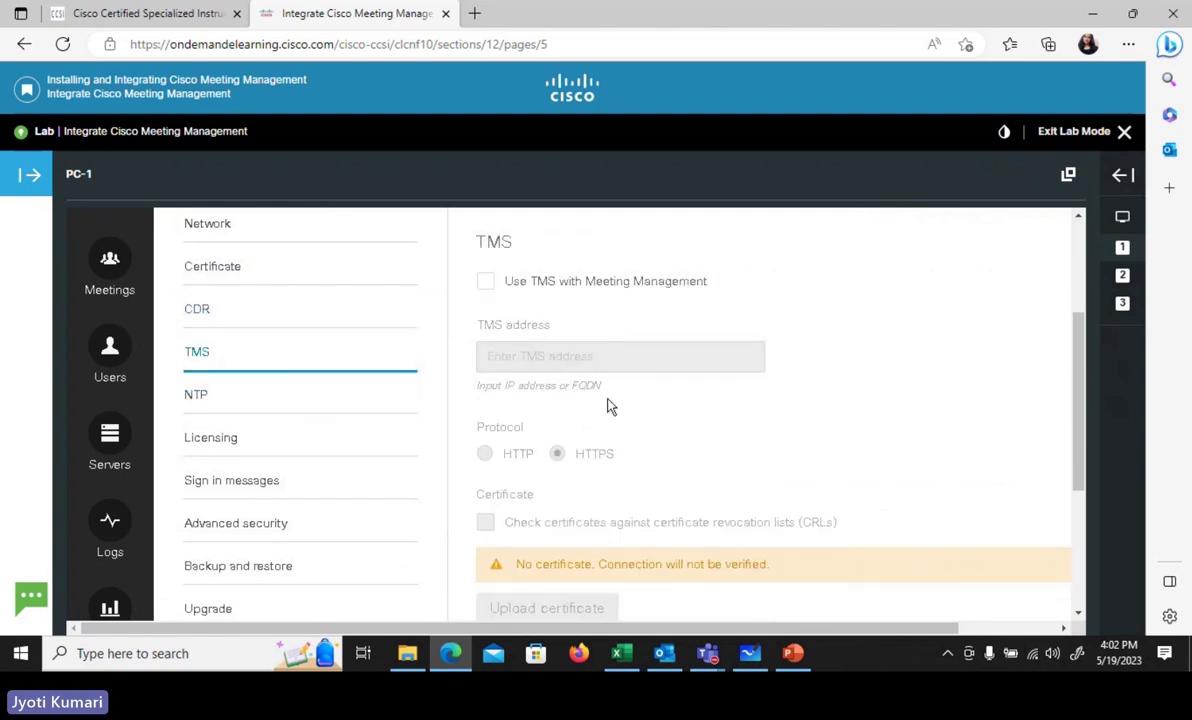
pyautogui.click(231, 405)
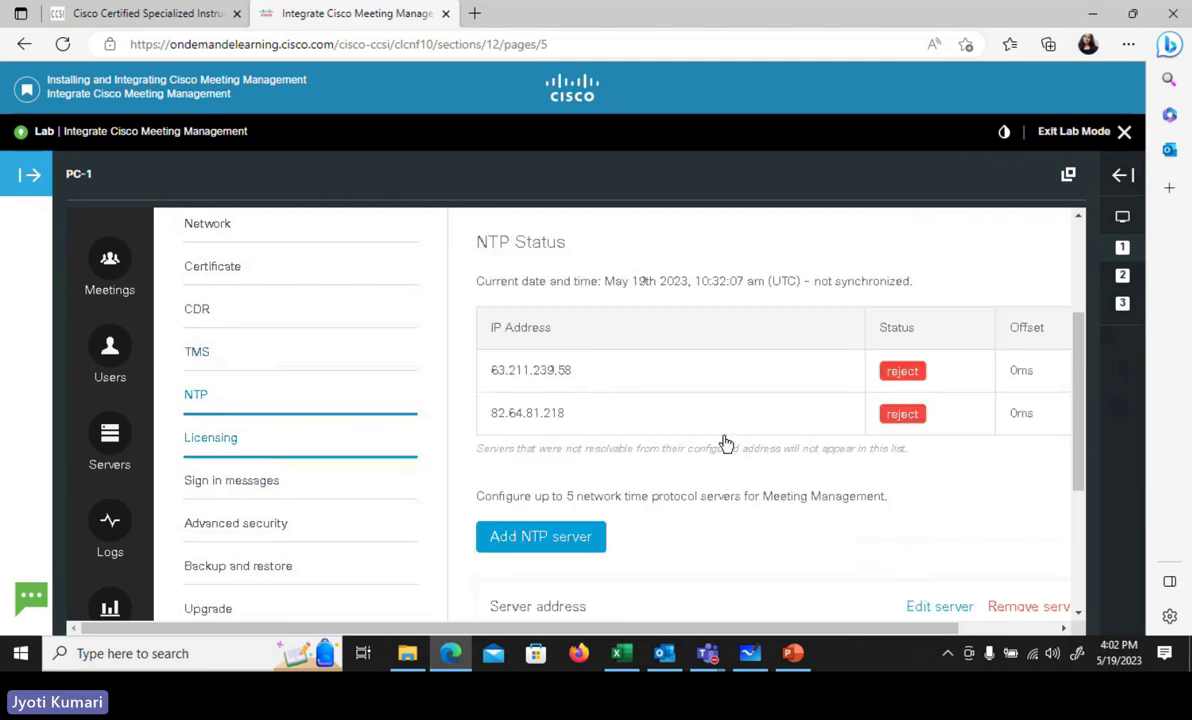
pyautogui.scroll(-2, 1088, 395)
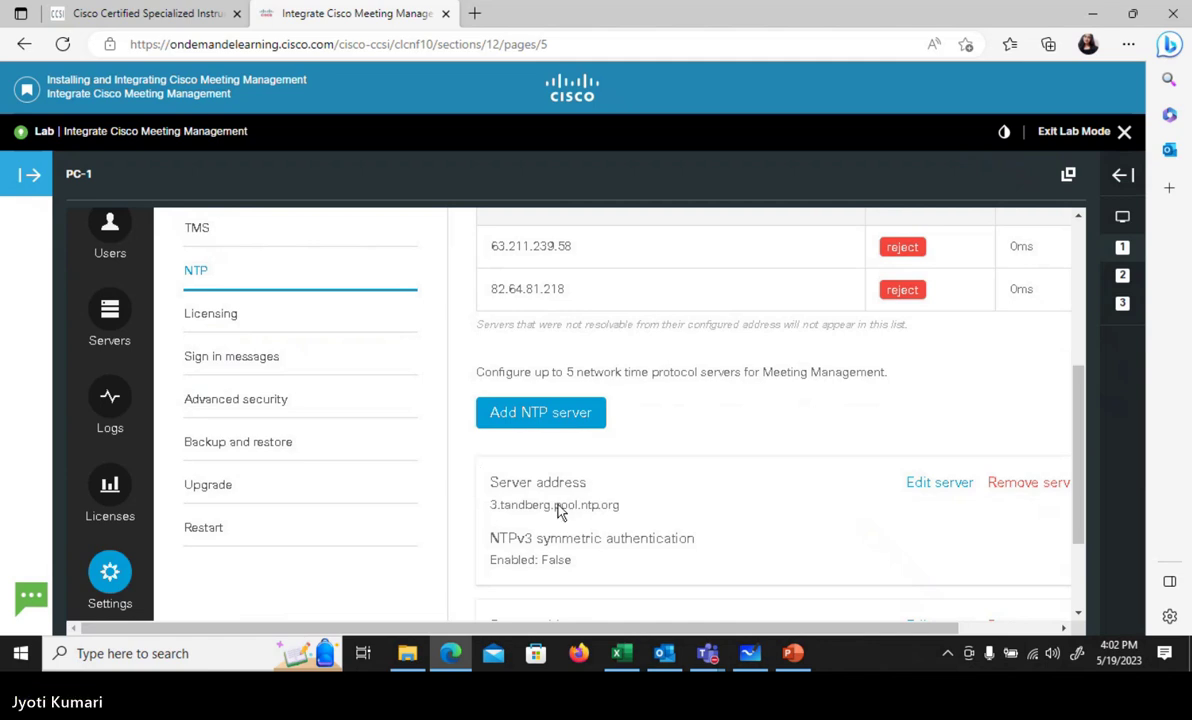
# - Bring up the Sign in messages settings page
pyautogui.click(372, 396)
pyautogui.click(253, 362)
pyautogui.click(308, 323)
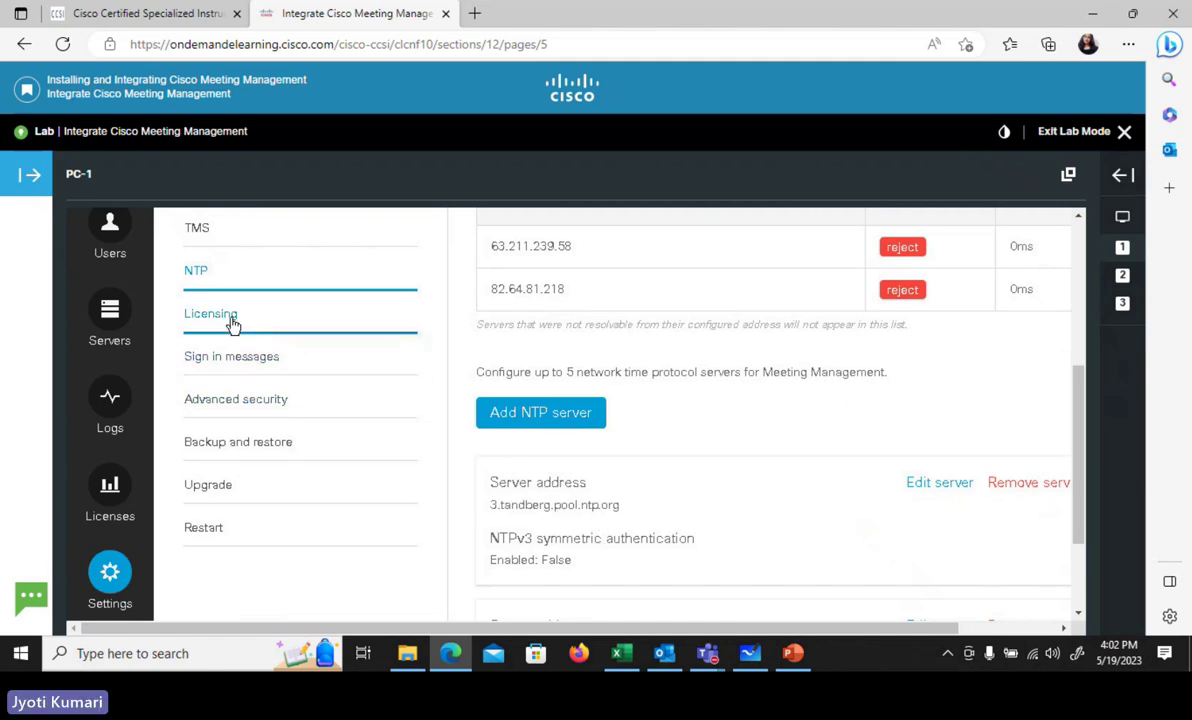
pyautogui.click(273, 371)
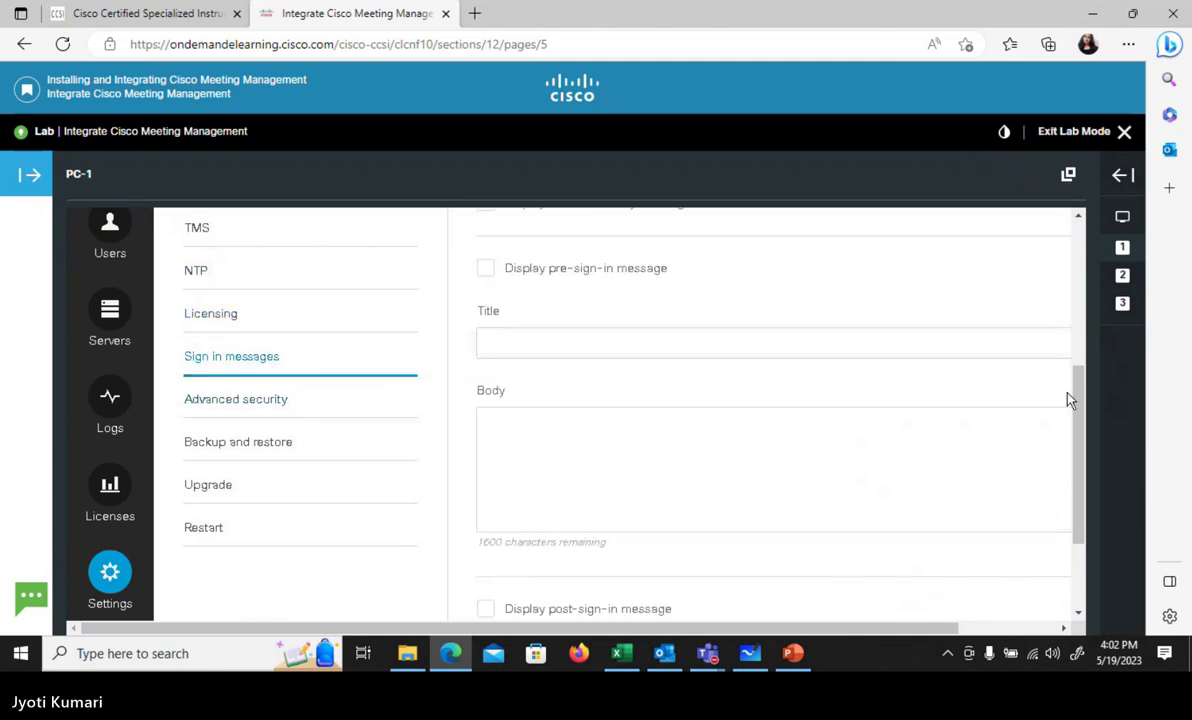
pyautogui.moveTo(1080, 405)
pyautogui.mouseDown()
pyautogui.moveTo(1080, 320)
pyautogui.moveTo(1090, 405)
pyautogui.mouseUp()
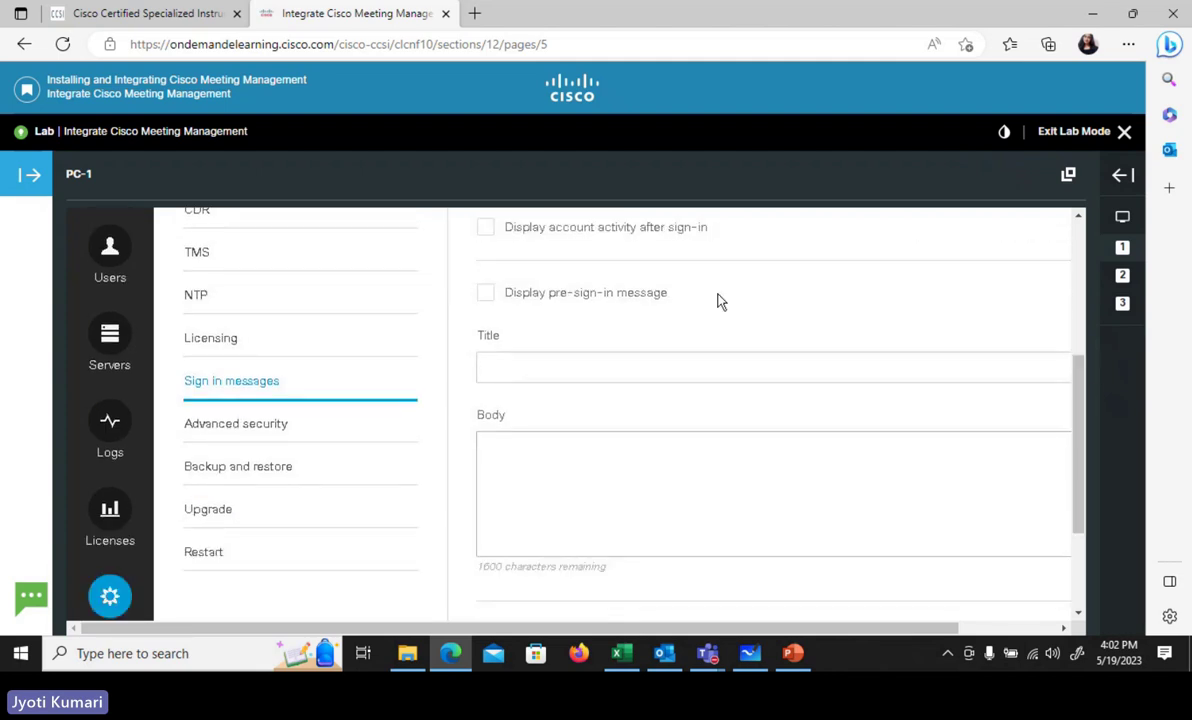
# - Review the Advanced security settings page
pyautogui.click(250, 422)
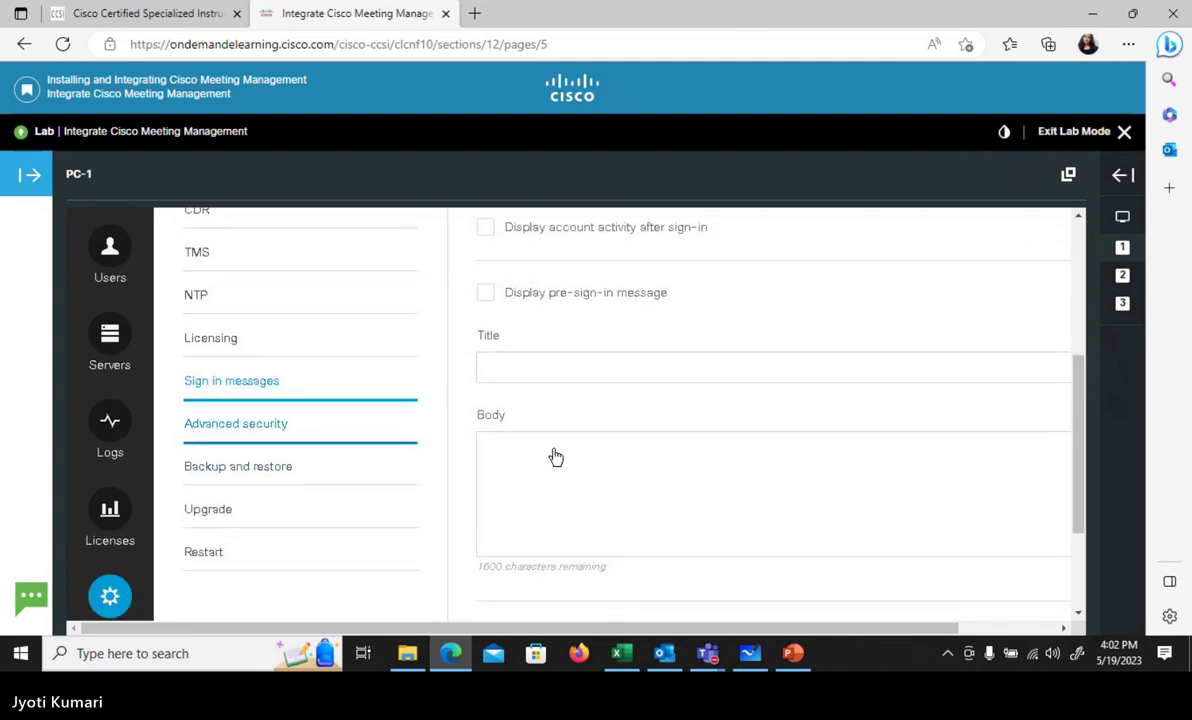
pyautogui.scroll(1, 1004, 356)
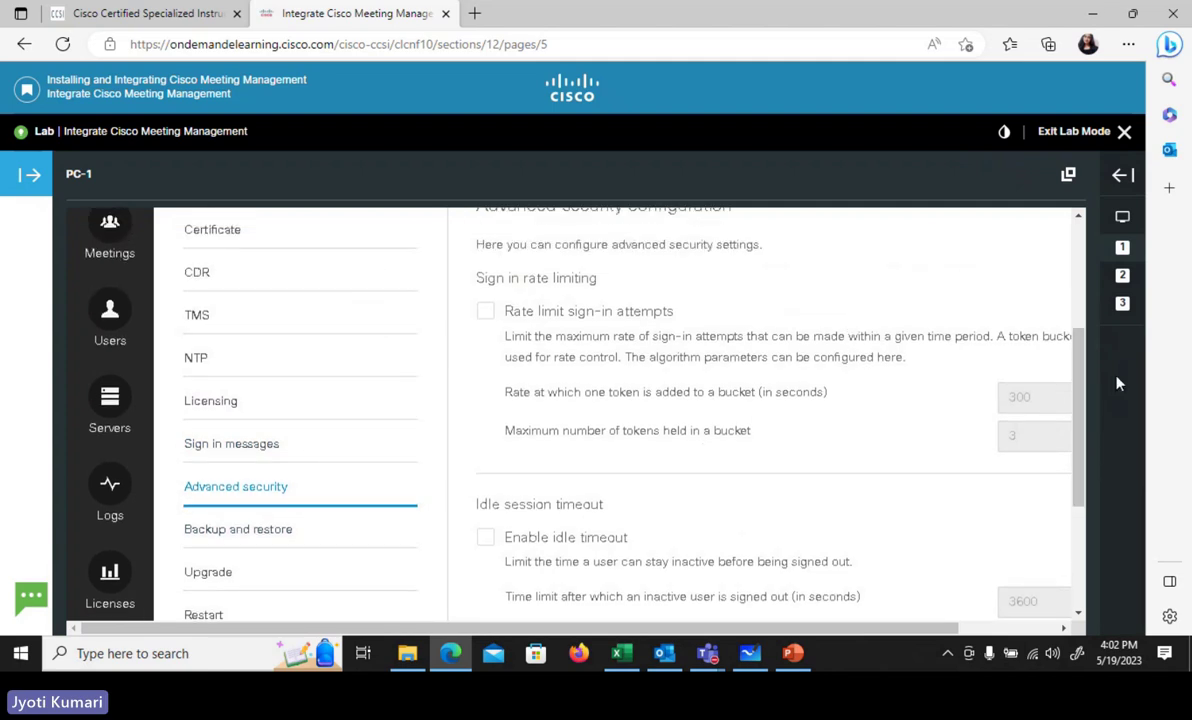
pyautogui.moveTo(1078, 375); pyautogui.dragTo(1107, 463)
pyautogui.scroll(-1, 1103, 459)
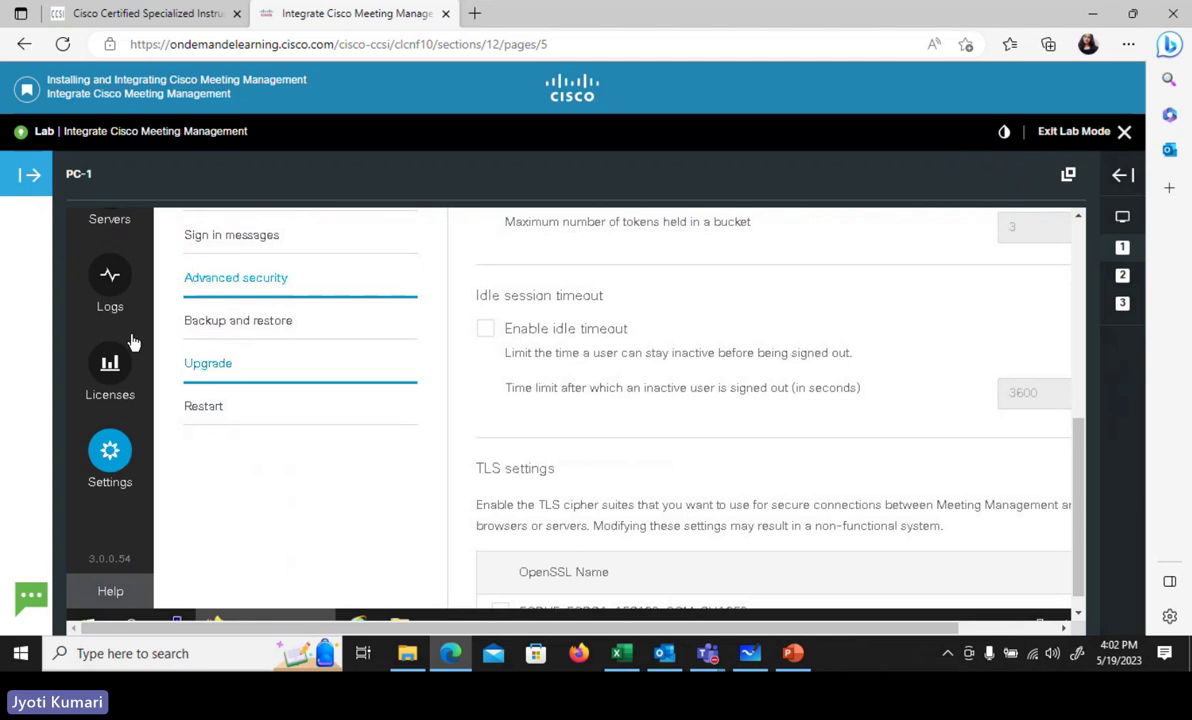
# - Look over Backup and restore, then the Upgrade Meeting Management page
pyautogui.click(200, 330)
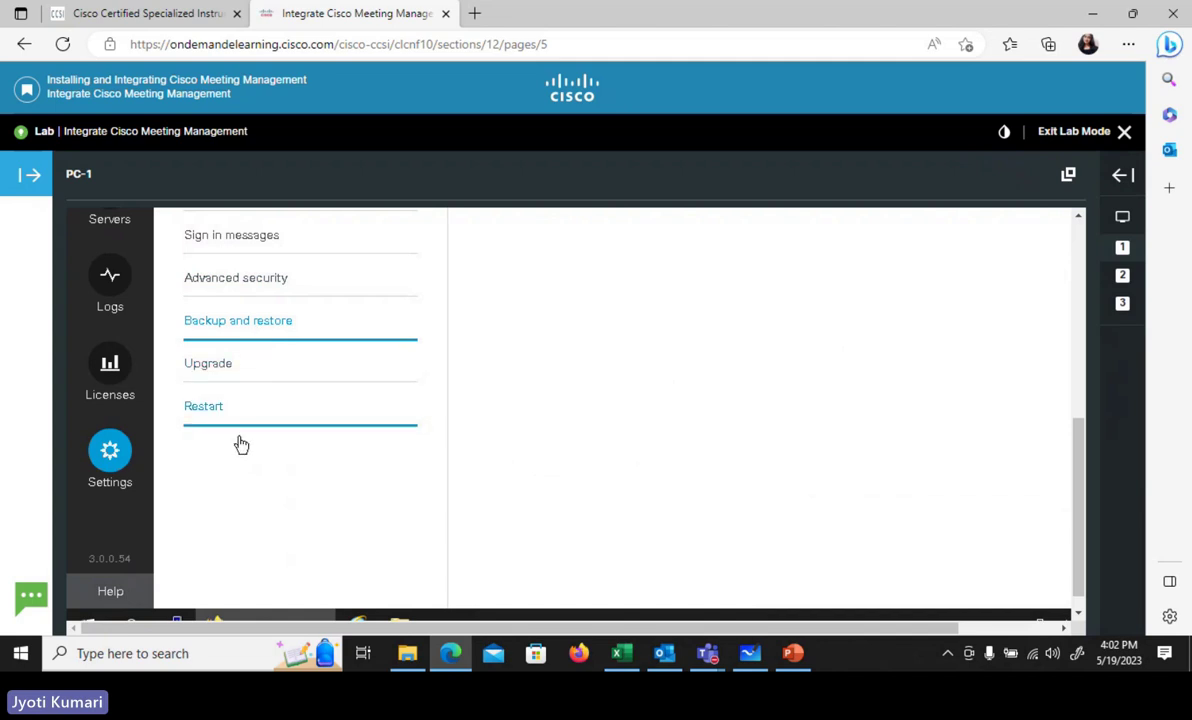
pyautogui.click(269, 369)
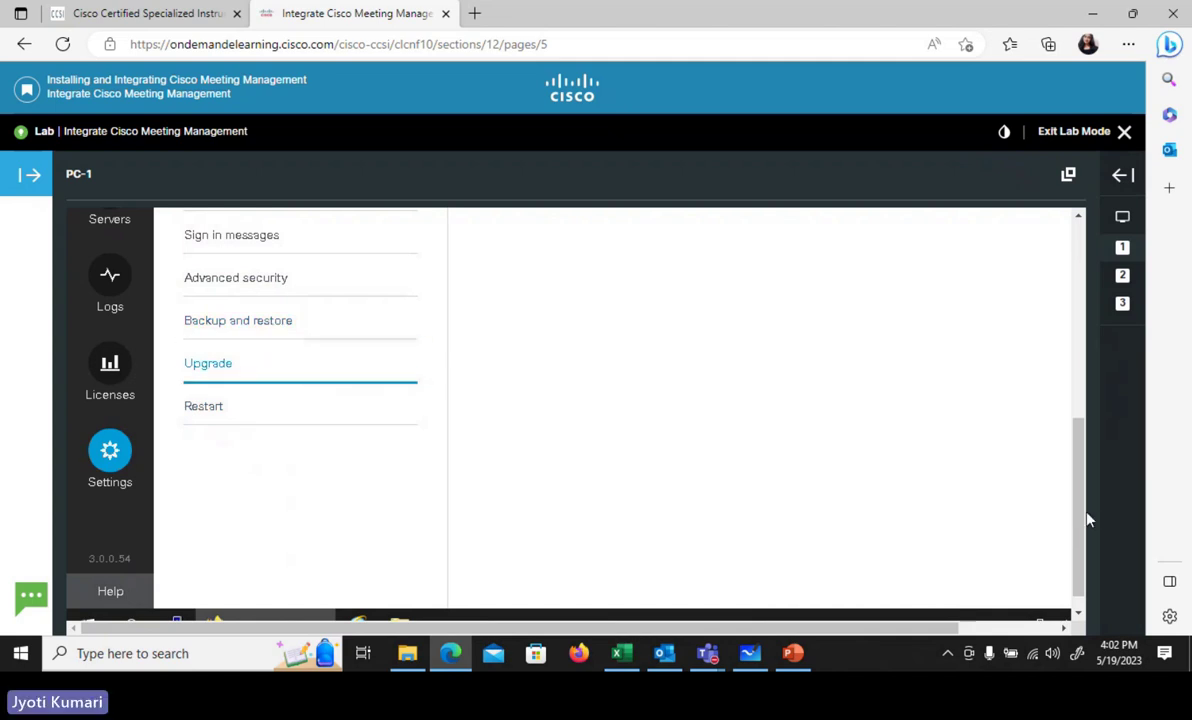
pyautogui.moveTo(1087, 519); pyautogui.dragTo(1079, 325)
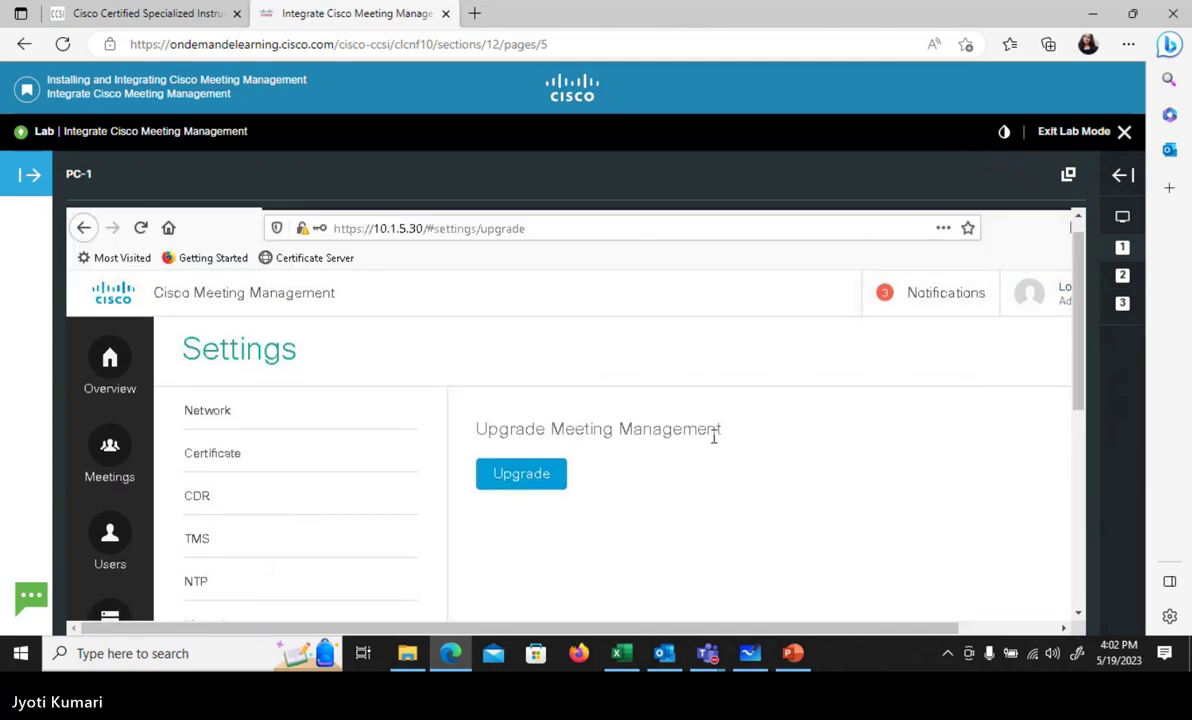